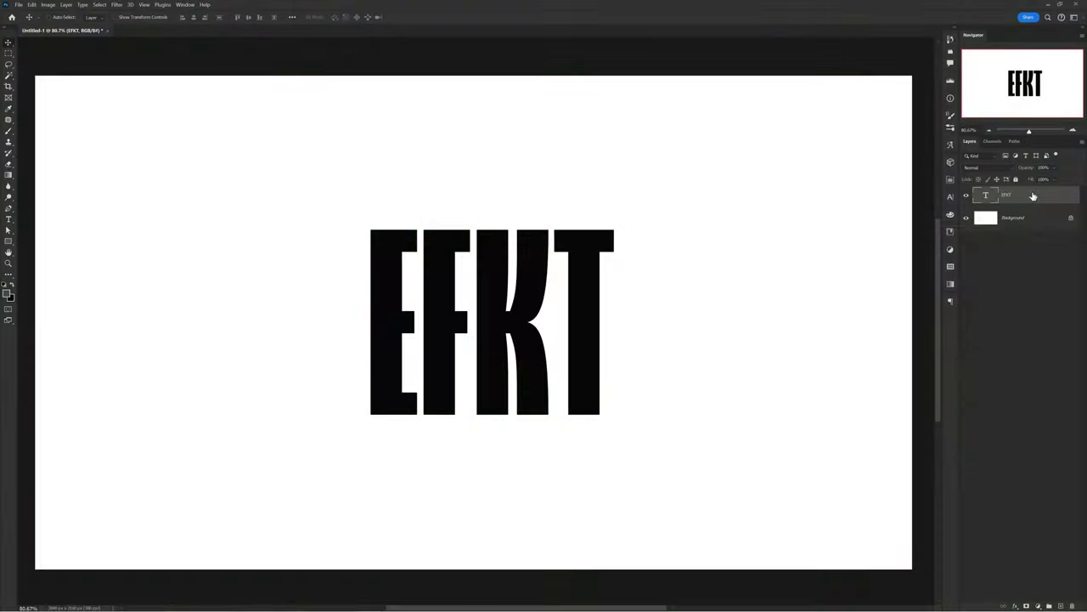
Add a Gradient Overlay to the EFKT layer and set its left stop to black
{"action": "double_click", "coordinate": [1005, 197]}
{"action": "left_click", "coordinate": [670, 270]}
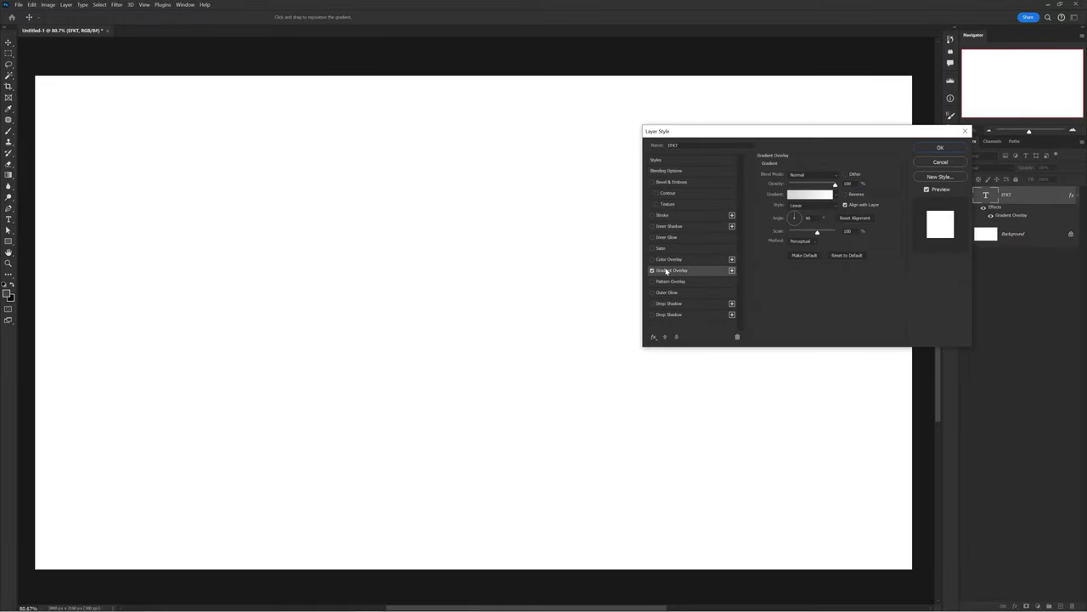
{"action": "left_click", "coordinate": [788, 199]}
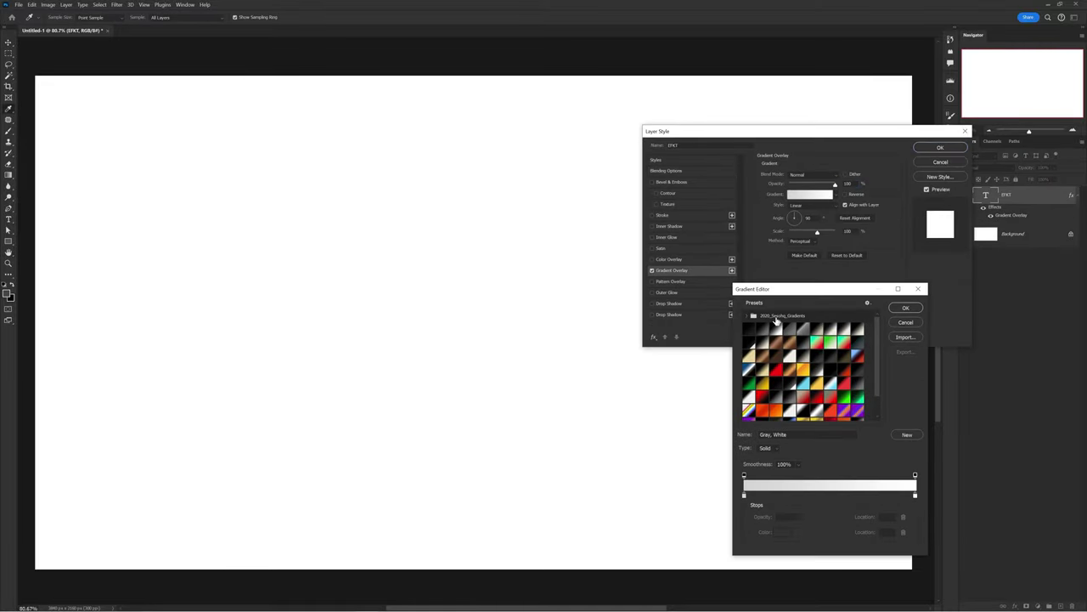
{"action": "double_click", "coordinate": [745, 496]}
{"action": "left_click", "coordinate": [773, 481]}
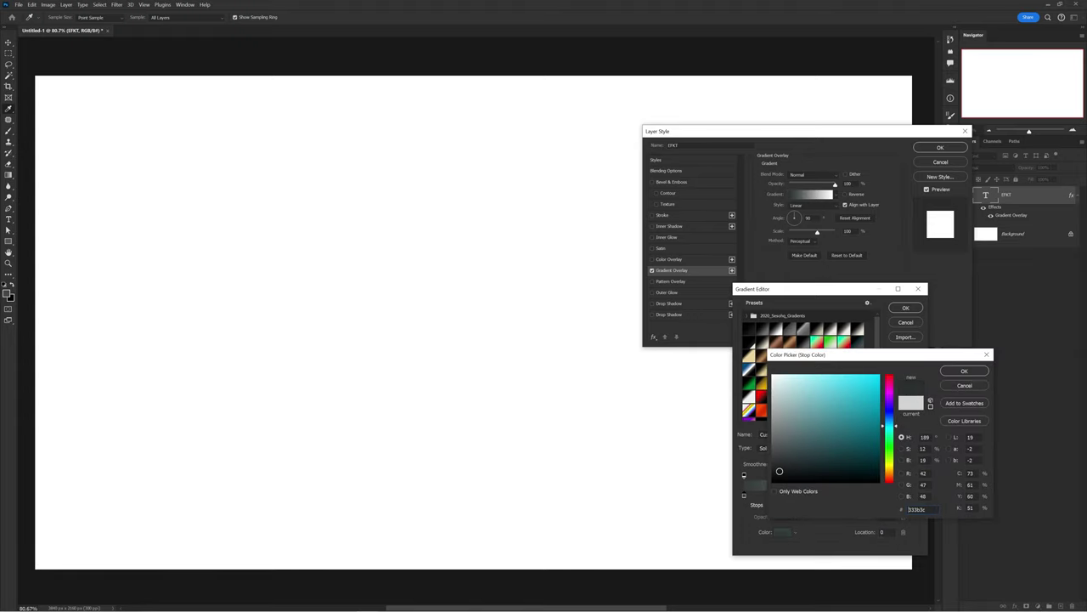
{"action": "left_click", "coordinate": [965, 372]}
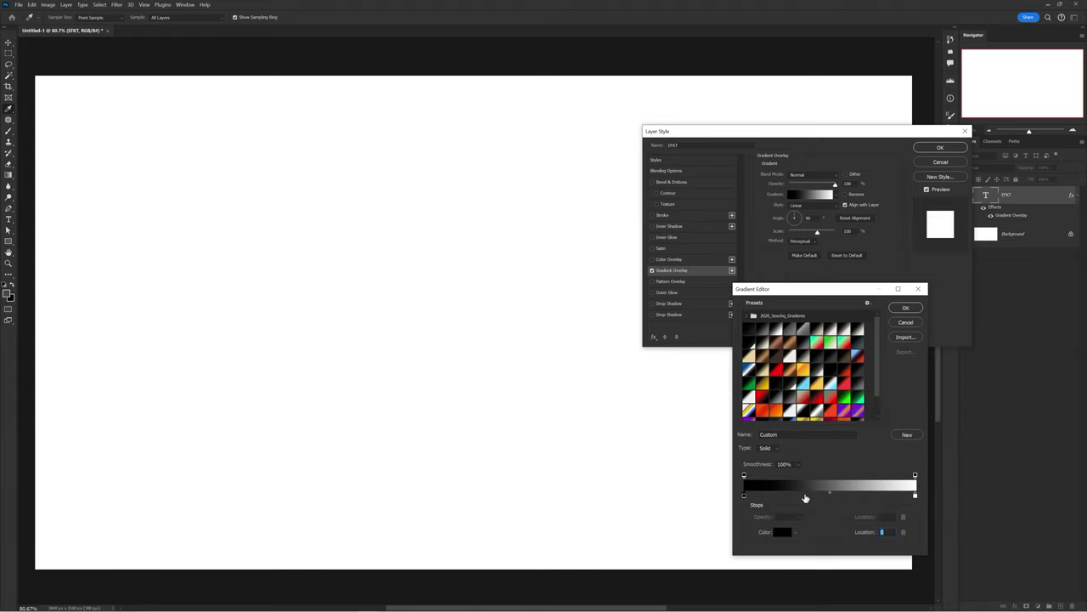
Add a gradient stop at about 35% and rotate the gradient to run horizontally
{"action": "left_click", "coordinate": [805, 496]}
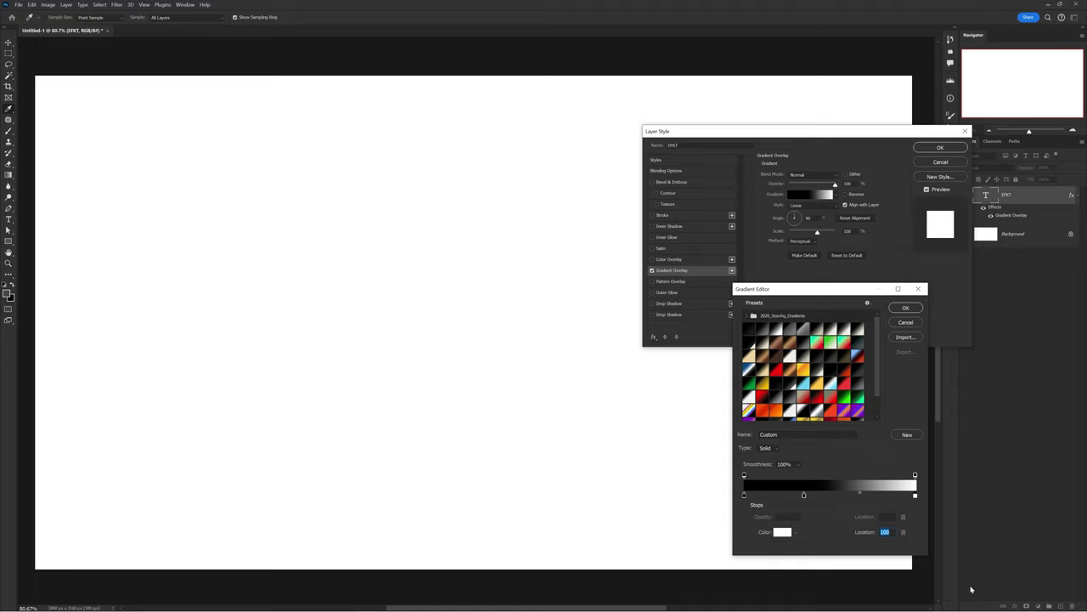
{"action": "left_click", "coordinate": [905, 309]}
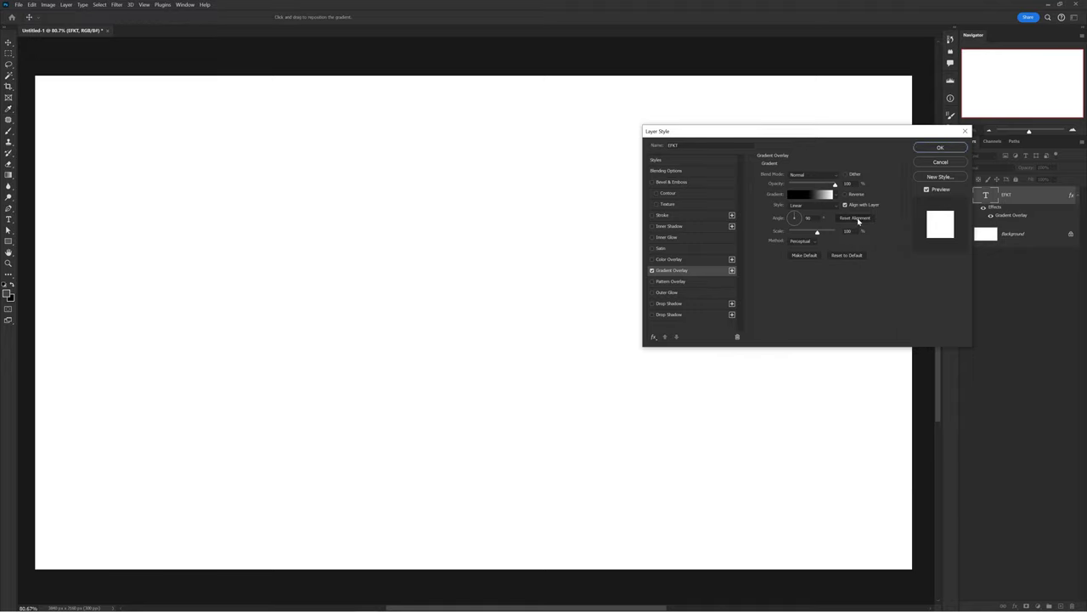
{"action": "left_click_drag", "start_coordinate": [793, 219], "coordinate": [792, 220]}
{"action": "left_click", "coordinate": [807, 196]}
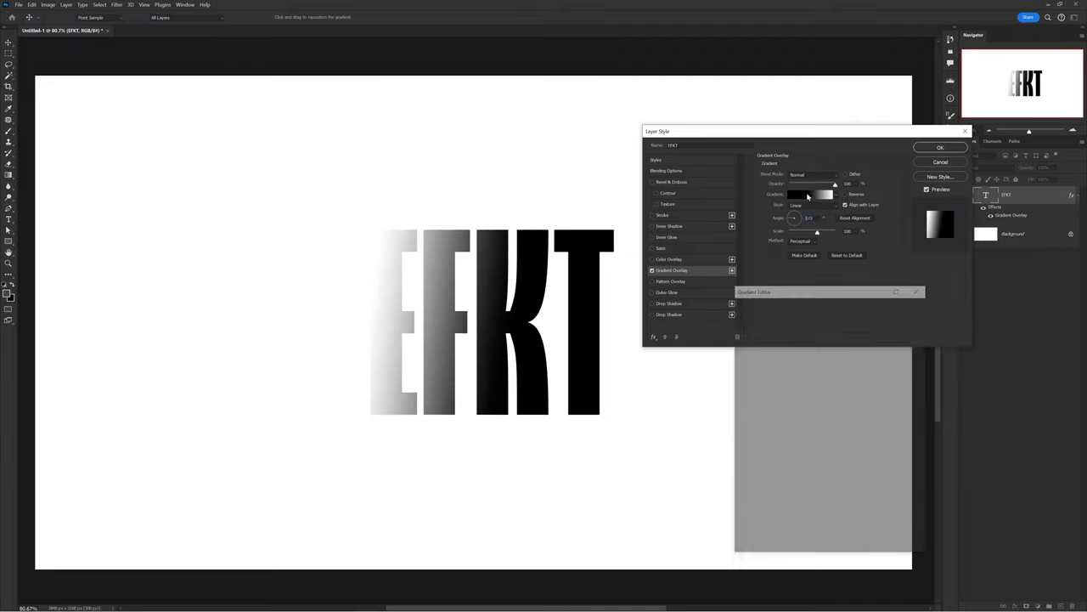
Shift a gradient stop to lighten the letters, then convert the EFKT layer to a smart object
{"action": "left_click_drag", "start_coordinate": [804, 497], "coordinate": [790, 496]}
{"action": "key", "text": "Return"}
{"action": "key", "text": "Return"}
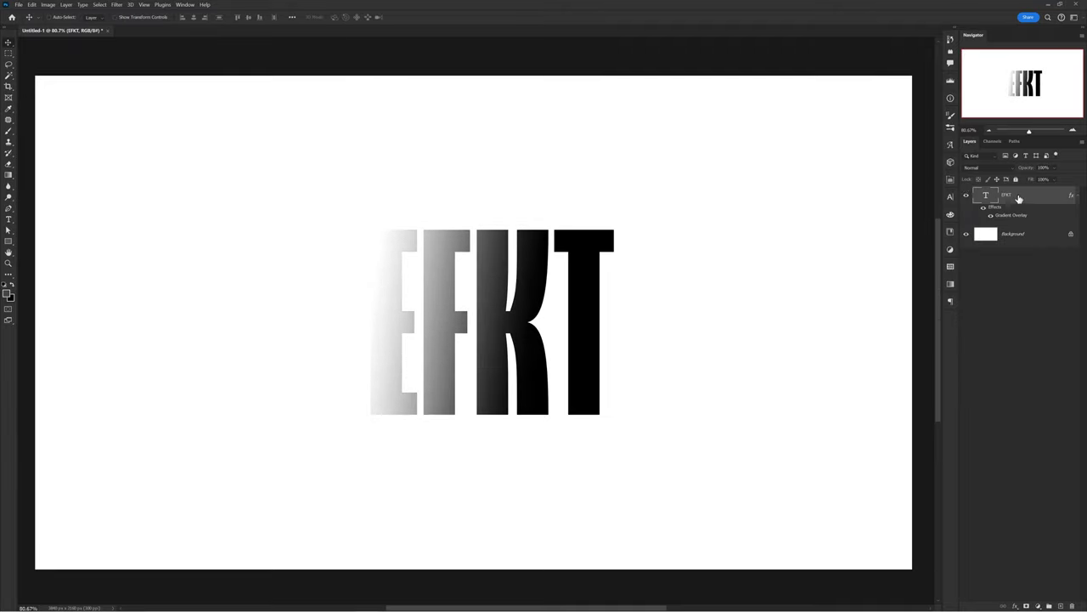
{"action": "right_click", "coordinate": [1033, 198]}
{"action": "left_click", "coordinate": [1034, 316]}
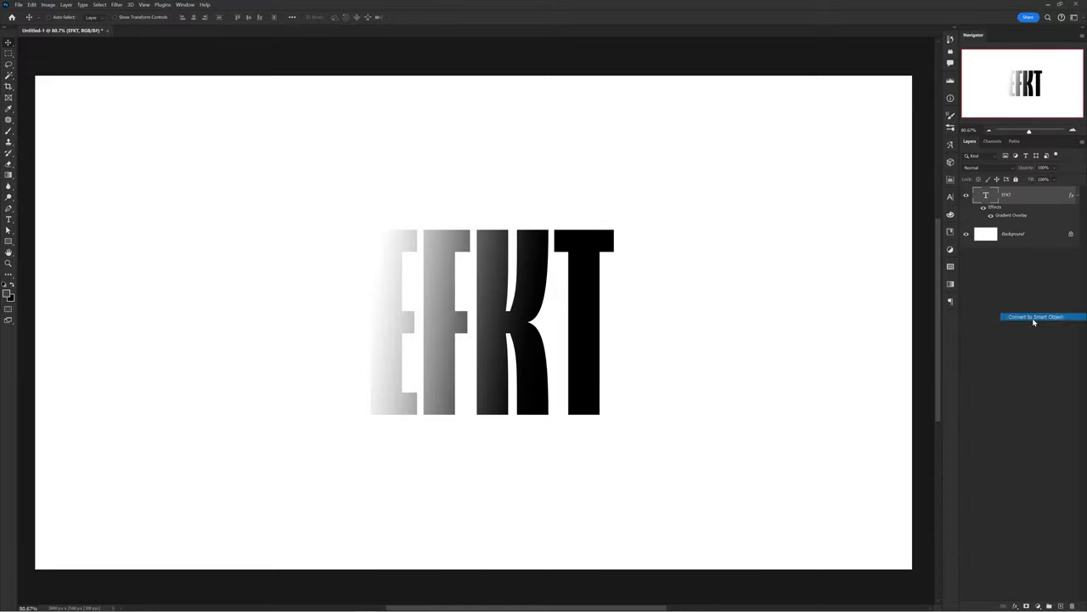
Apply the Pixelate > Color Halftone filter with its default settings
{"action": "left_click", "coordinate": [117, 5]}
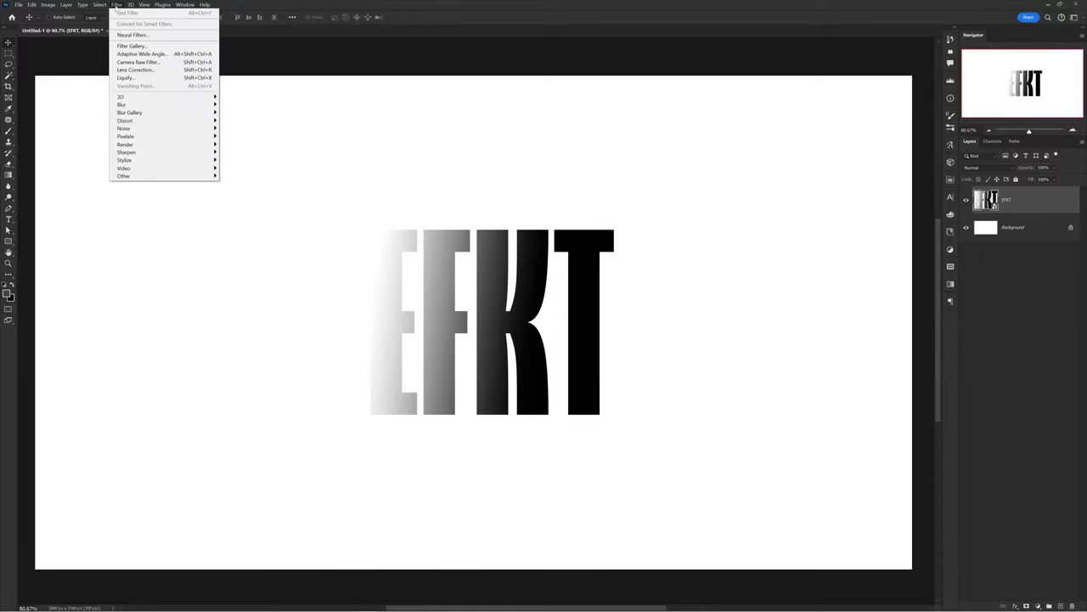
{"action": "mouse_move", "coordinate": [172, 138]}
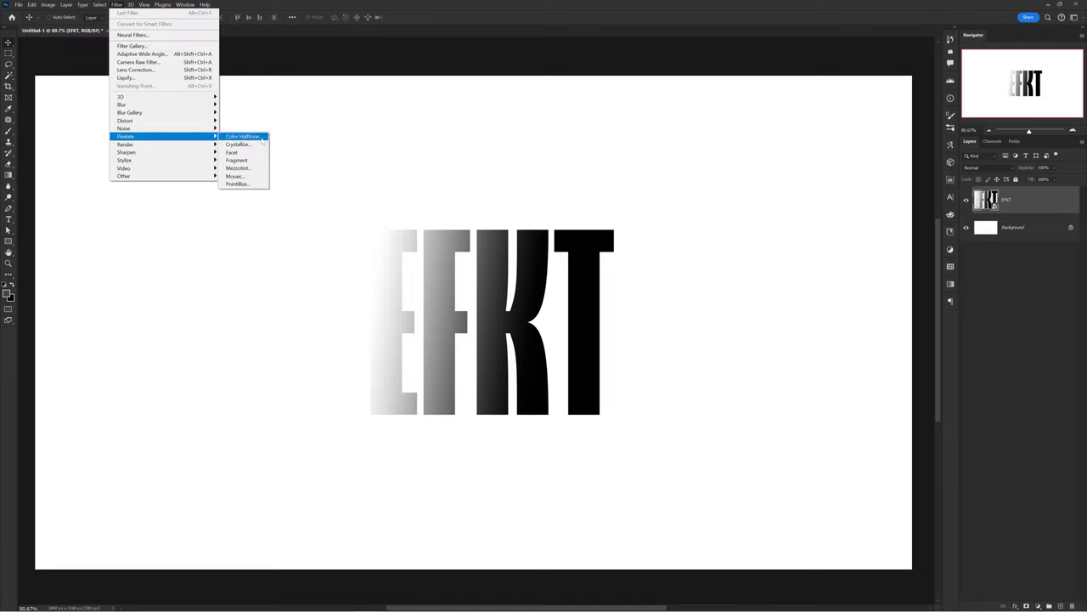
{"action": "left_click", "coordinate": [244, 136]}
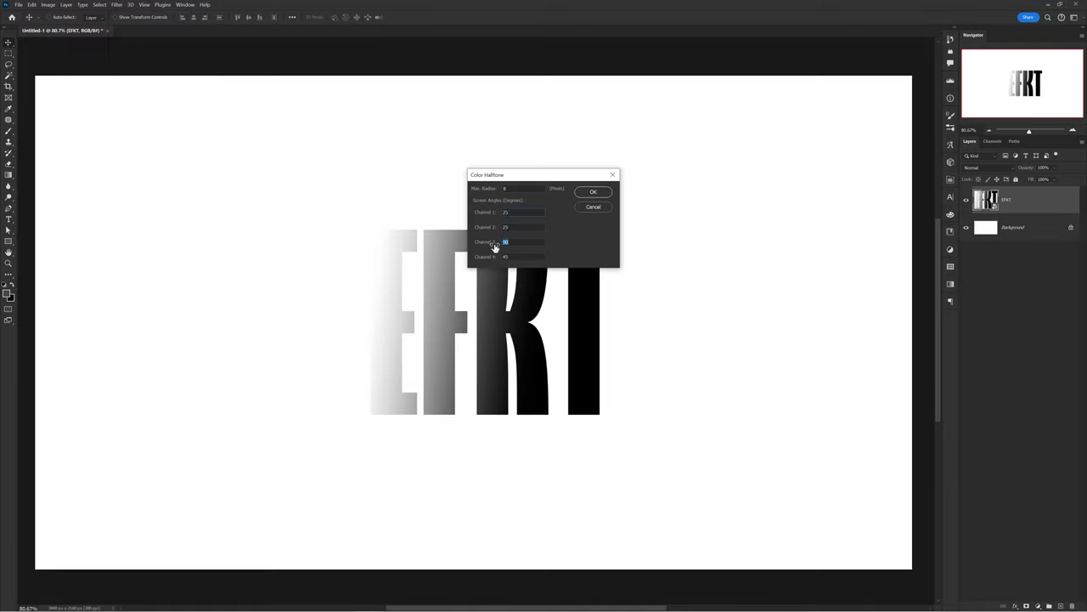
{"action": "left_click", "coordinate": [595, 192]}
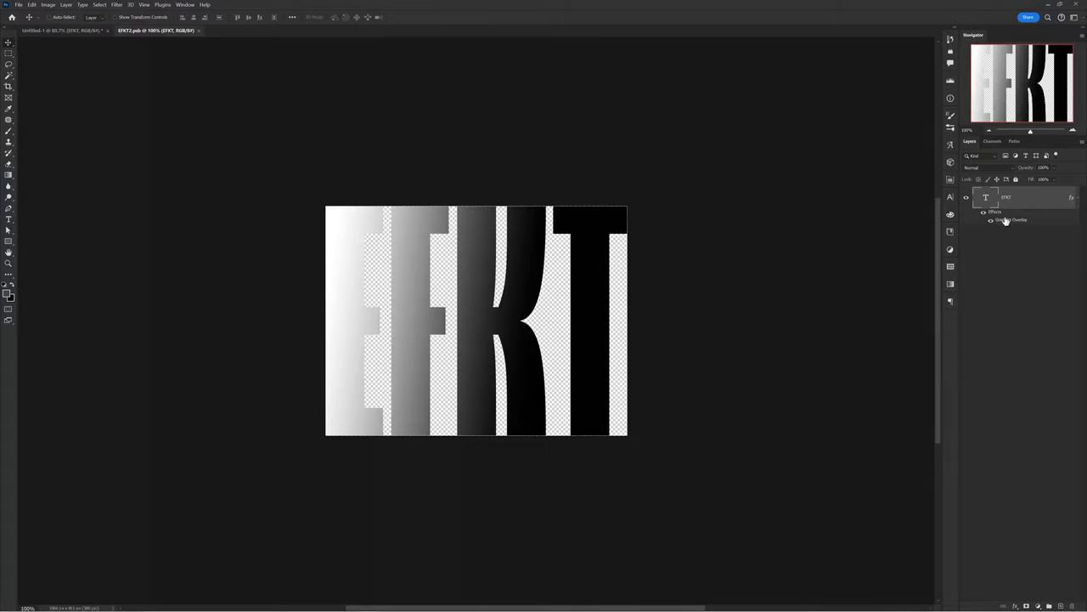
Switch the inner EFKT gradient overlay to Reflected style, then save and close the smart object
{"action": "double_click", "coordinate": [1007, 220]}
{"action": "left_click", "coordinate": [807, 205]}
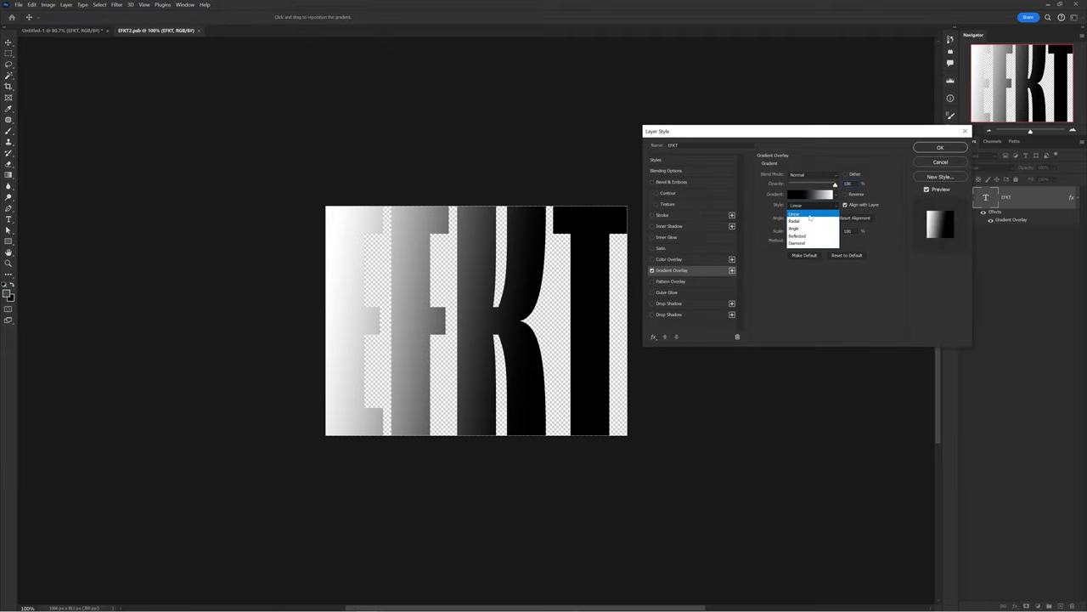
{"action": "left_click", "coordinate": [798, 236]}
{"action": "left_click", "coordinate": [940, 148]}
{"action": "key", "text": "ctrl+s"}
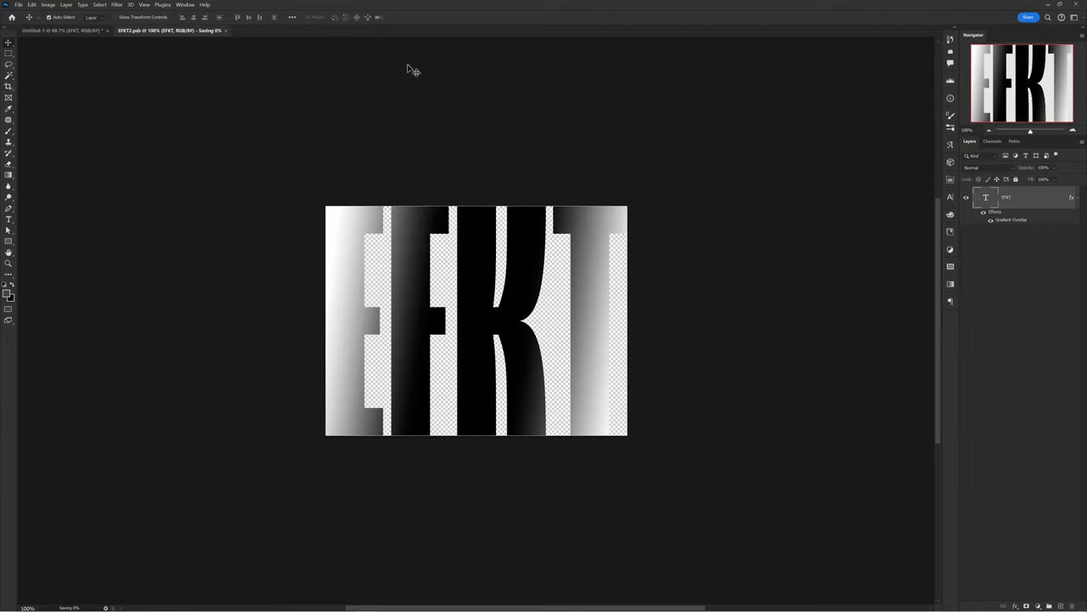
{"action": "left_click", "coordinate": [200, 31]}
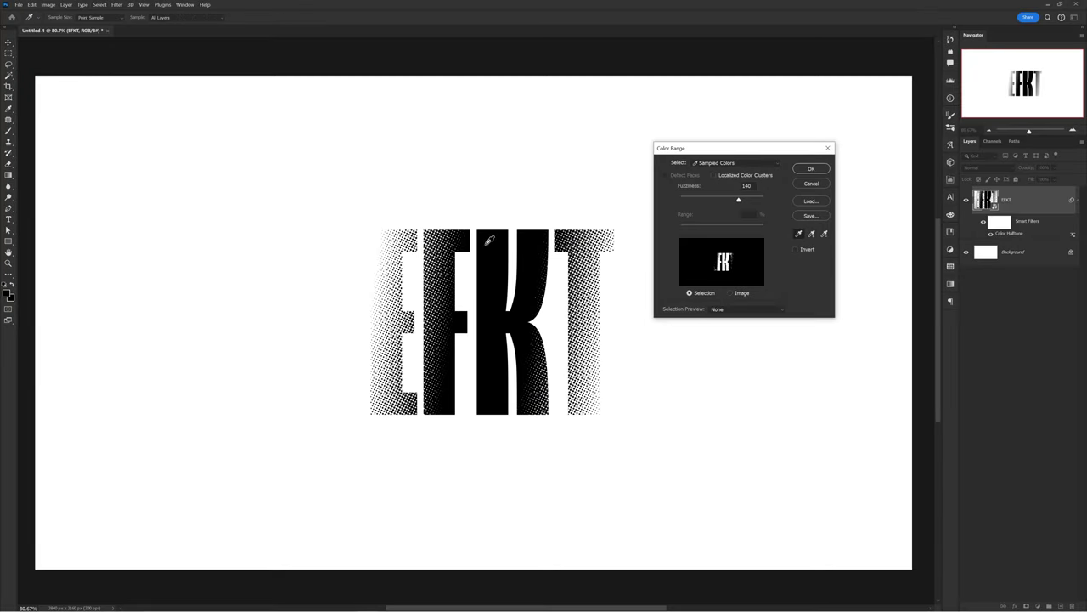
Fill the Color Range letter selection with a black Solid Color layer, recentred on the canvas
{"action": "left_click", "coordinate": [812, 169]}
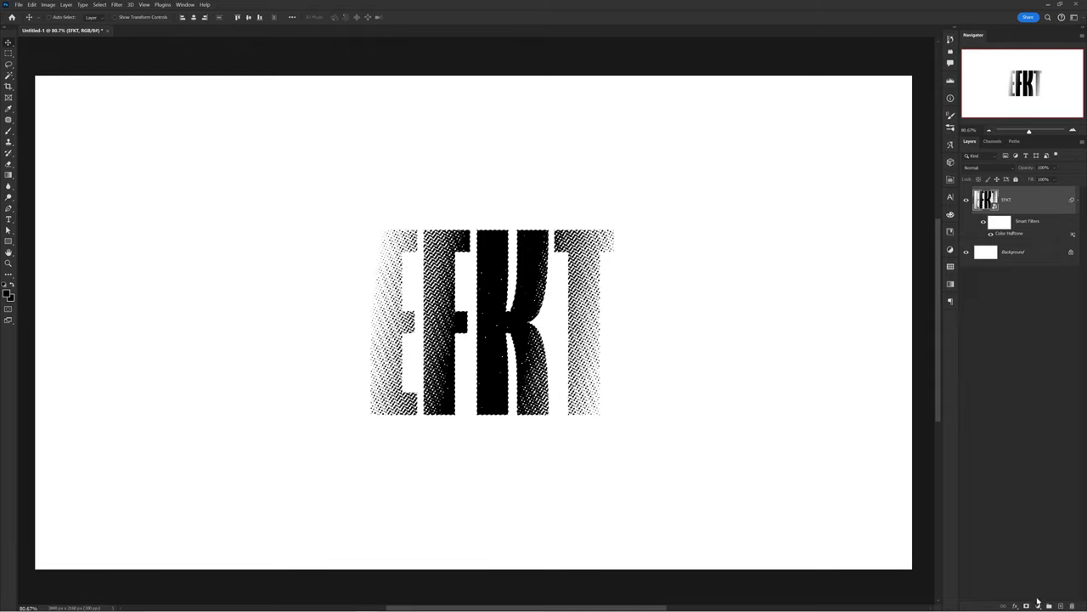
{"action": "left_click", "coordinate": [1038, 604]}
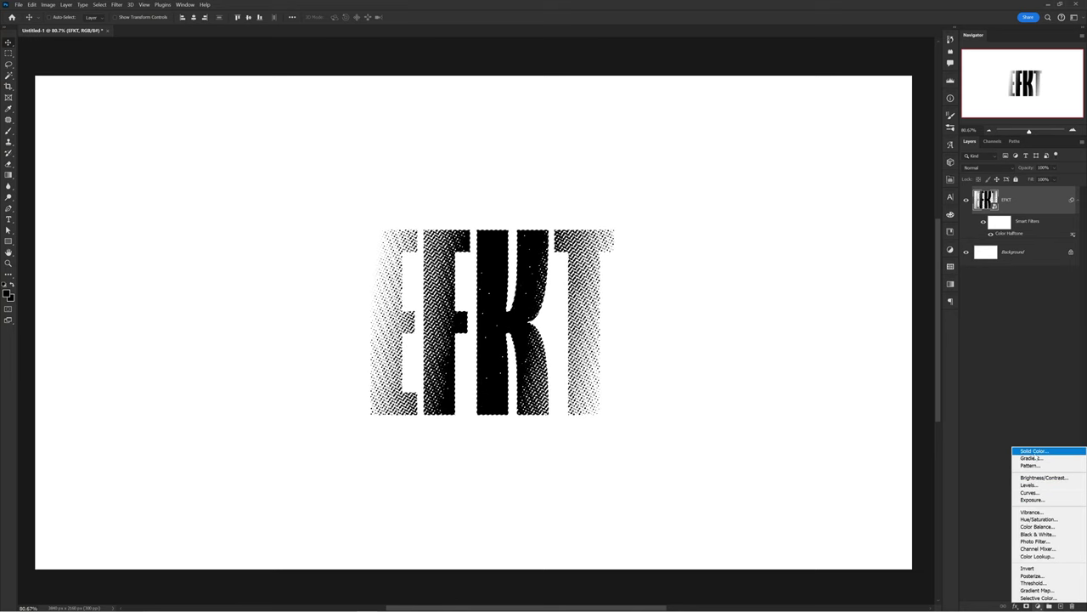
{"action": "left_click", "coordinate": [1034, 451]}
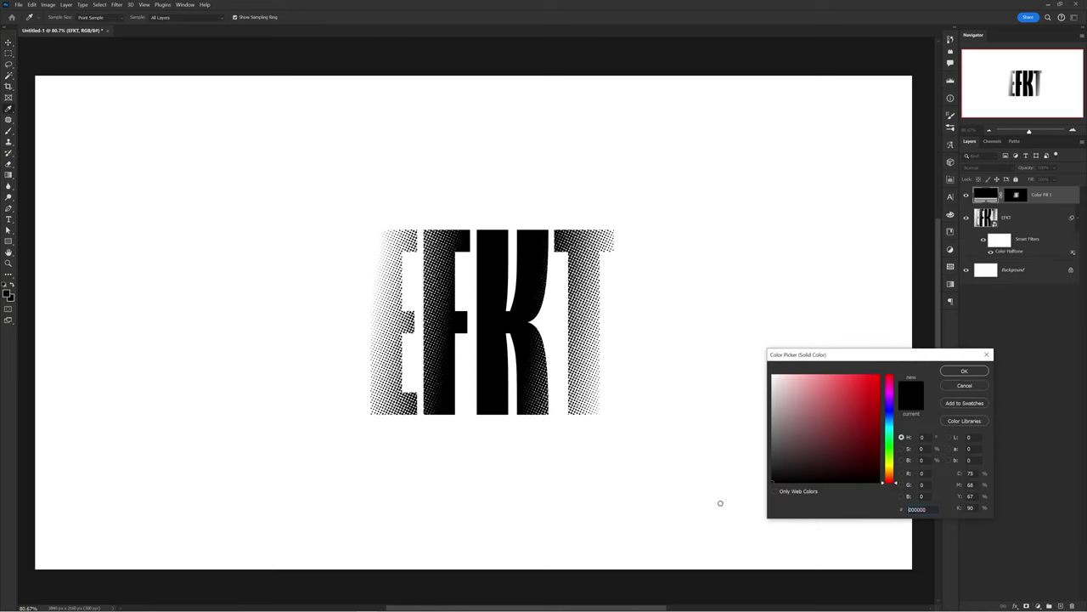
{"action": "left_click", "coordinate": [979, 374]}
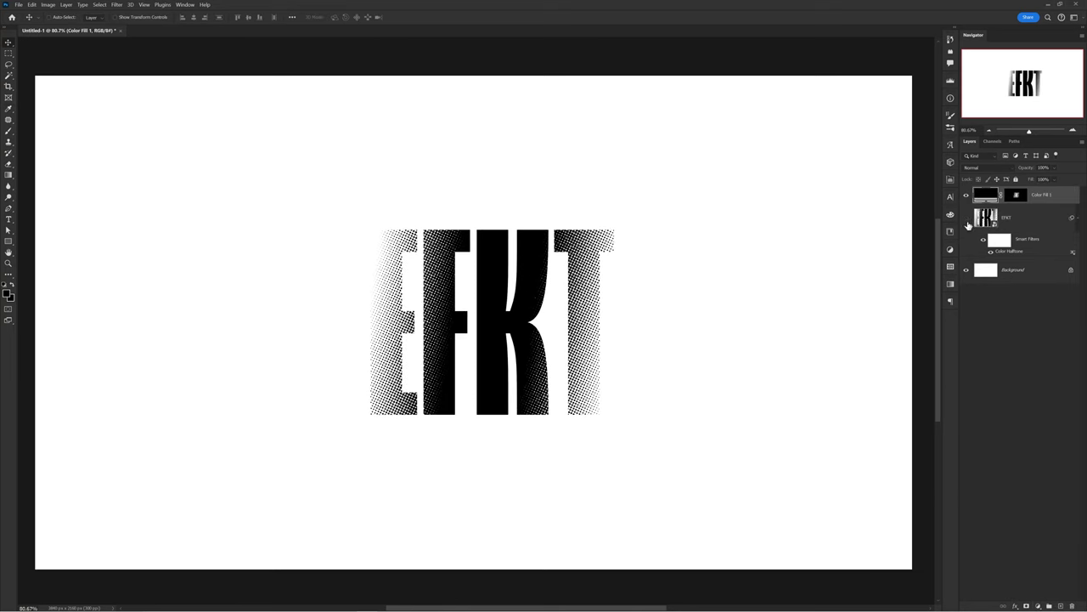
{"action": "left_click_drag", "start_coordinate": [824, 281], "coordinate": [705, 318]}
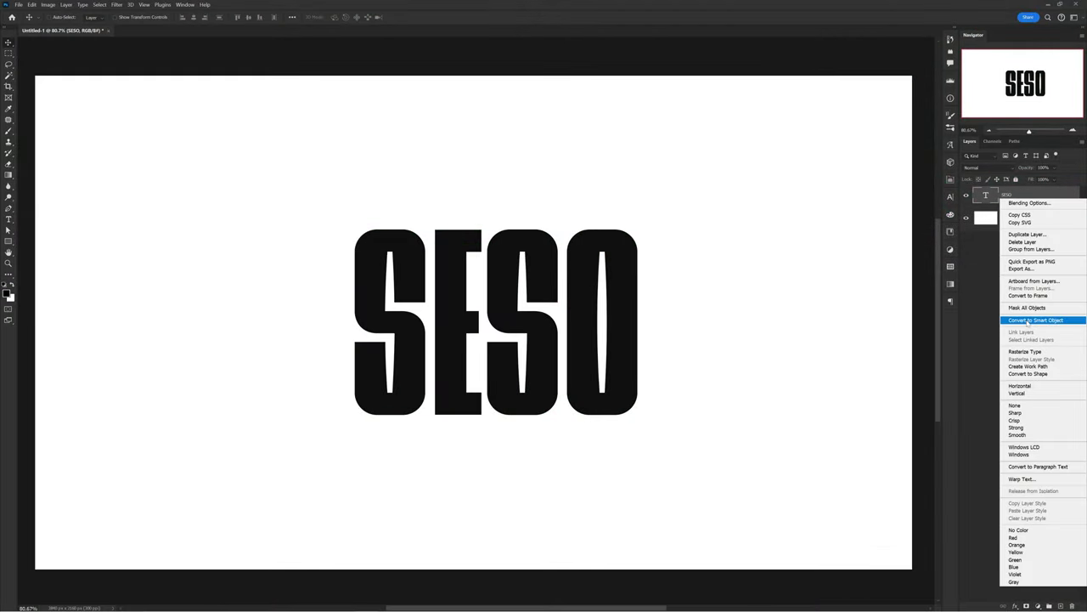
Convert the black SESO type layer into a smart object
{"action": "left_click", "coordinate": [1028, 320]}
{"action": "left_click", "coordinate": [117, 6]}
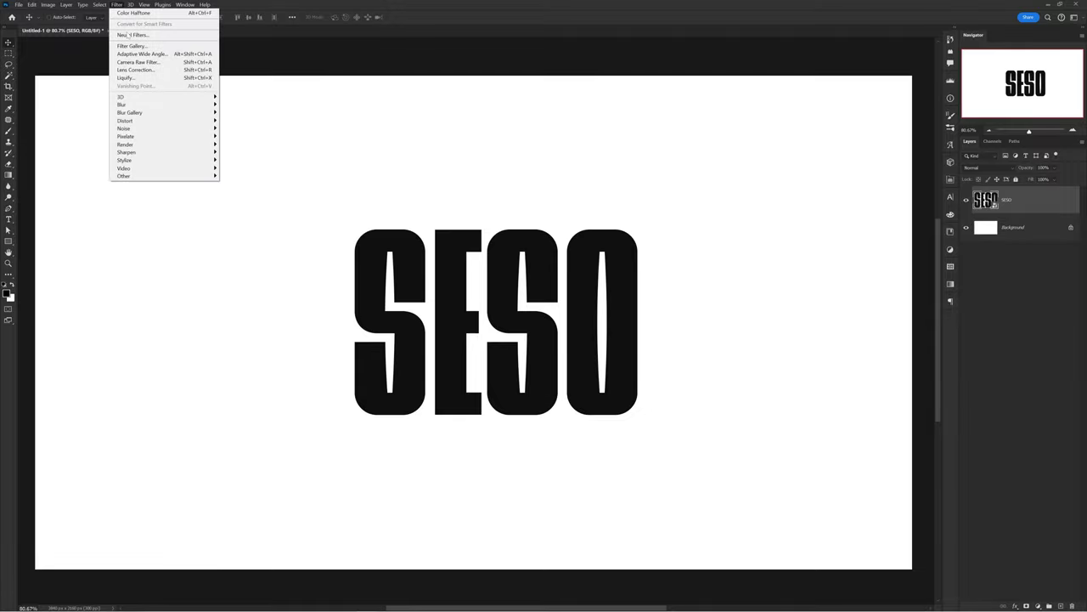
Start a Field Blur and strengthen the pins at the first S's top, bottom and the O
{"action": "mouse_move", "coordinate": [146, 114]}
{"action": "left_click", "coordinate": [236, 113]}
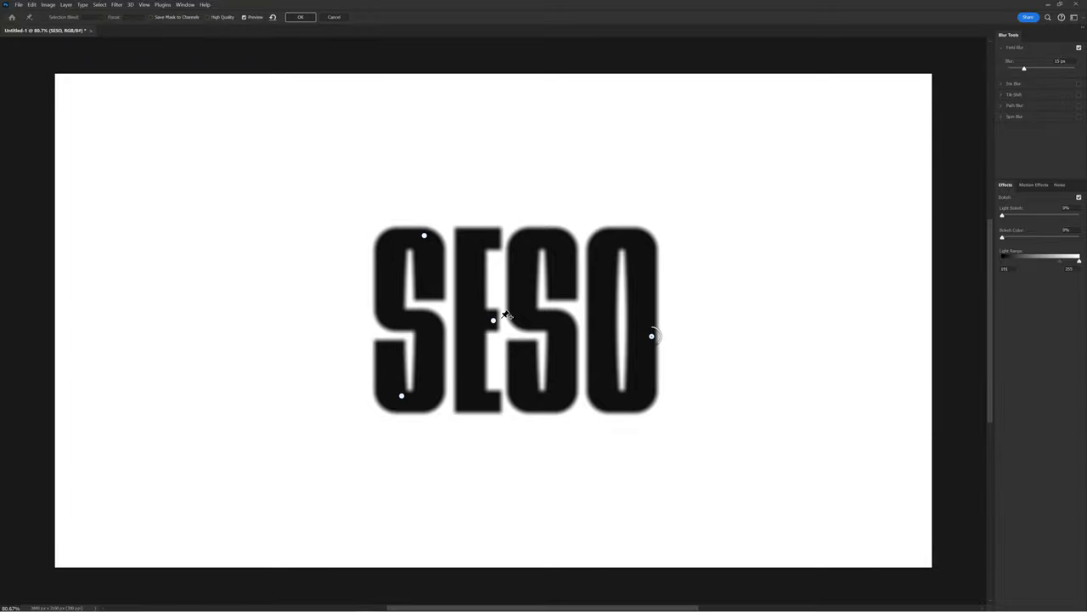
{"action": "left_click_drag", "start_coordinate": [494, 319], "coordinate": [523, 307]}
{"action": "left_click", "coordinate": [424, 237]}
{"action": "left_click_drag", "start_coordinate": [430, 244], "coordinate": [416, 241]}
{"action": "left_click", "coordinate": [401, 395]}
{"action": "left_click_drag", "start_coordinate": [403, 399], "coordinate": [394, 406]}
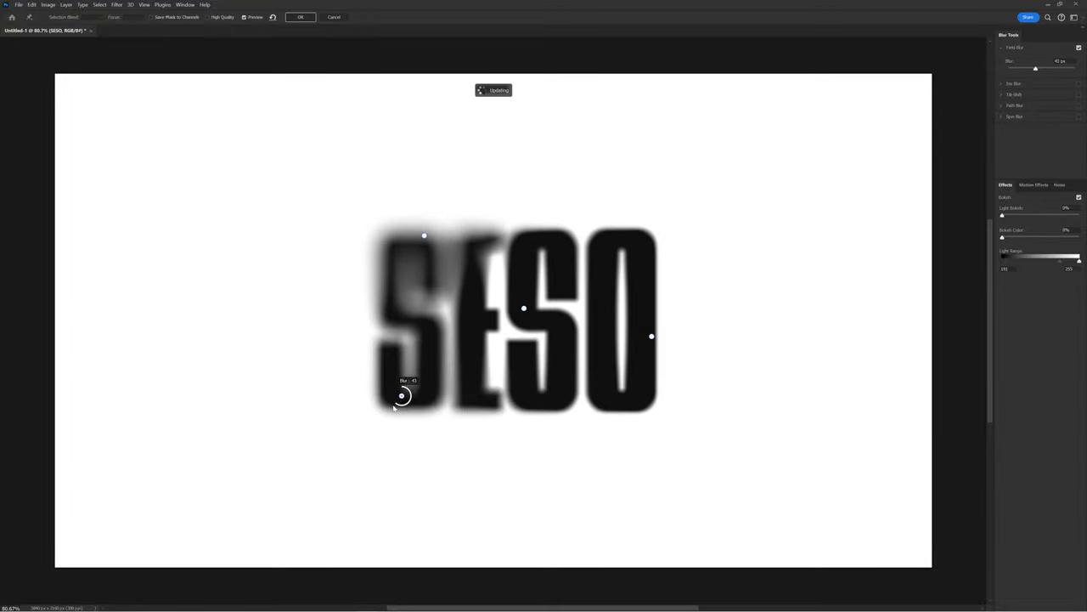
{"action": "left_click_drag", "start_coordinate": [654, 337], "coordinate": [649, 337]}
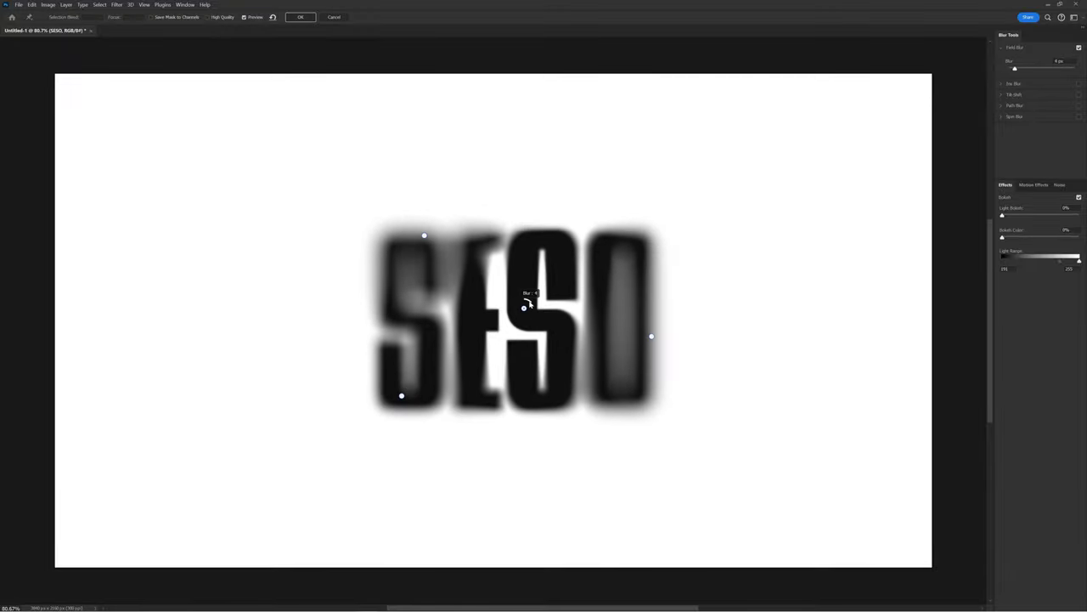
Add a lighter pin on the upper S and a sharp pin under the O, then apply
{"action": "left_click", "coordinate": [464, 273]}
{"action": "left_click_drag", "start_coordinate": [466, 272], "coordinate": [473, 275]}
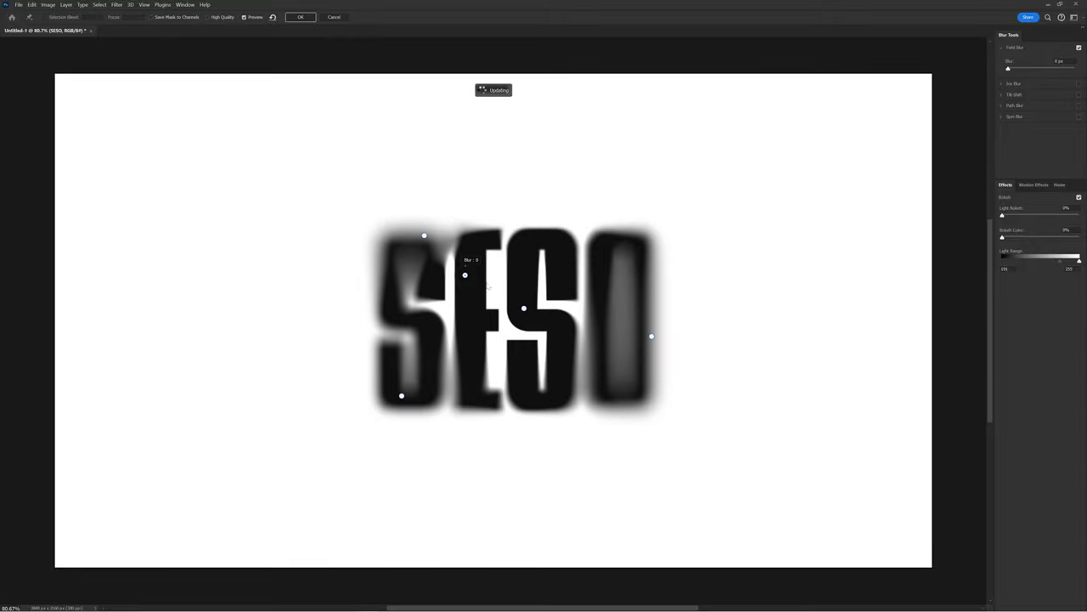
{"action": "left_click", "coordinate": [581, 389]}
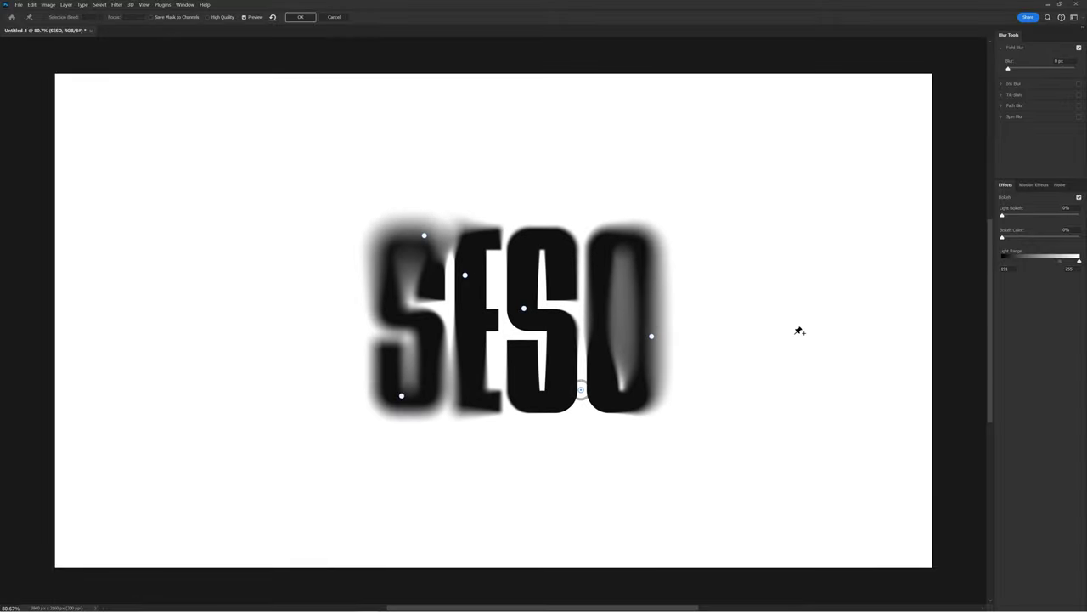
{"action": "left_click", "coordinate": [300, 17]}
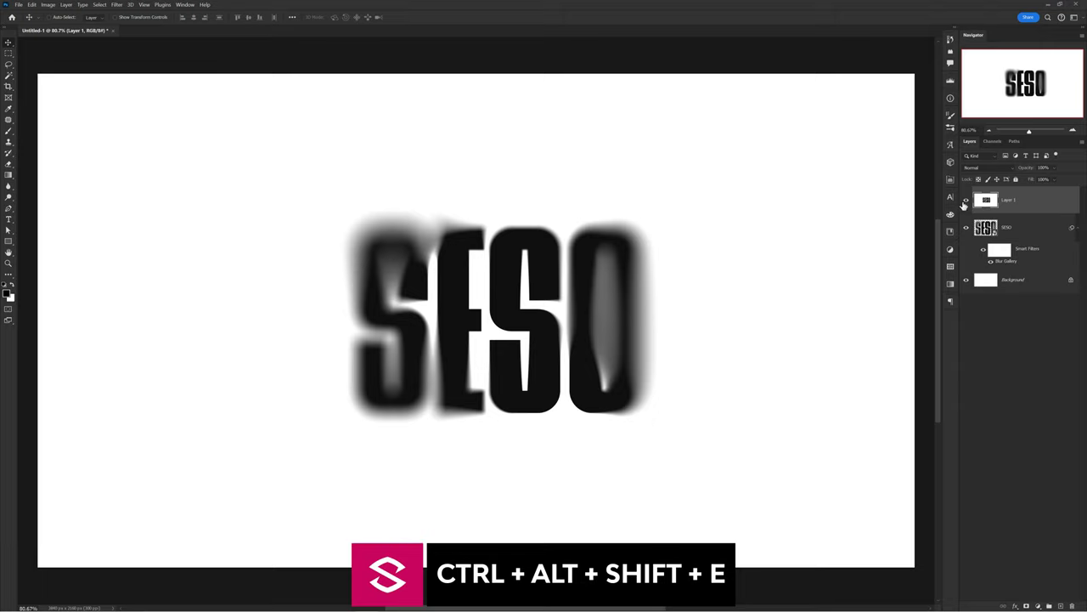
Apply Filter Gallery's Texture > Grain with Vertical grain type, Intensity 70 and raised contrast
{"action": "left_click", "coordinate": [118, 5]}
{"action": "left_click", "coordinate": [128, 46]}
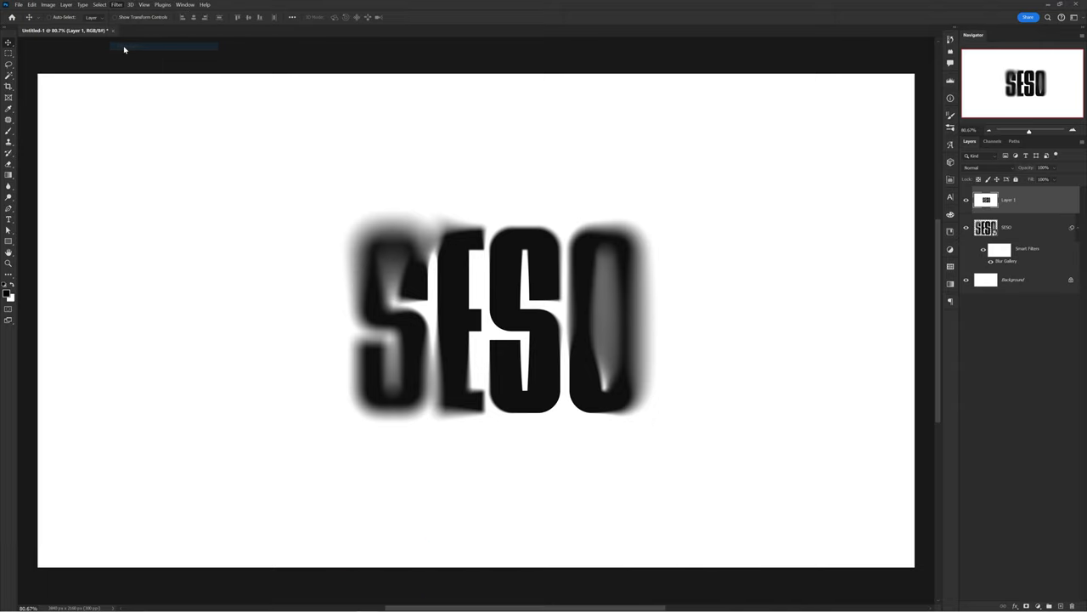
{"action": "left_click", "coordinate": [904, 83]}
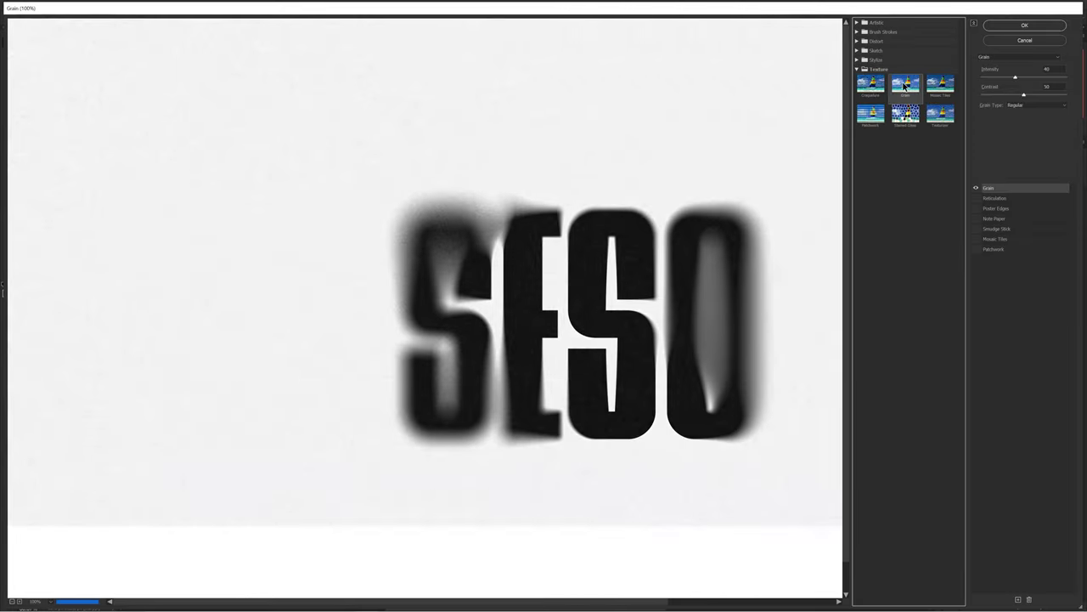
{"action": "left_click", "coordinate": [1037, 104]}
{"action": "left_click", "coordinate": [1026, 159]}
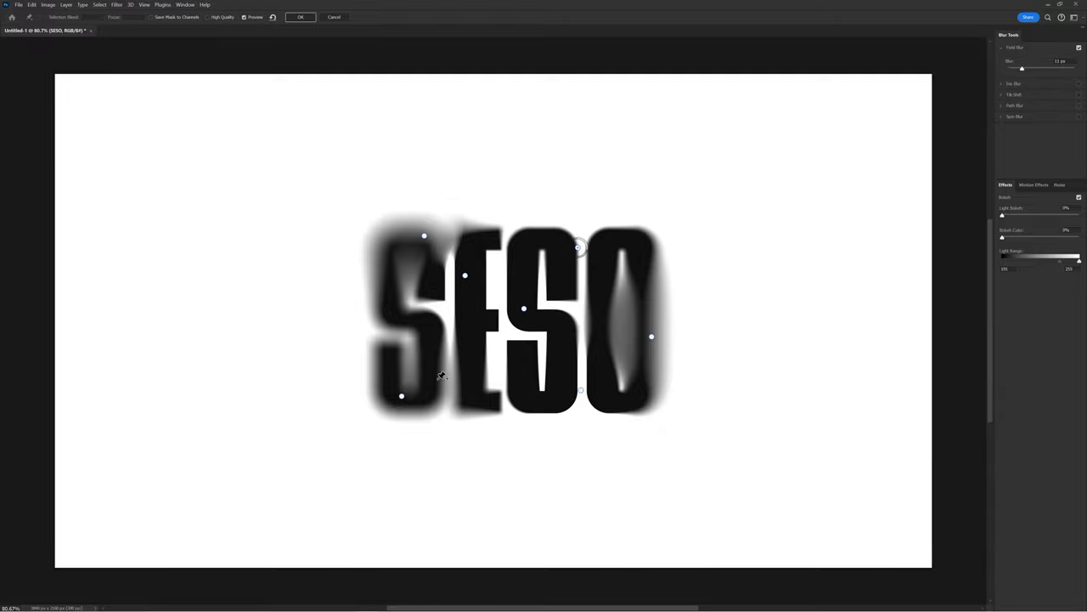
Add a 10 px blur pin on the S's left edge, apply, and stamp visible onto a new layer
{"action": "left_click", "coordinate": [378, 329]}
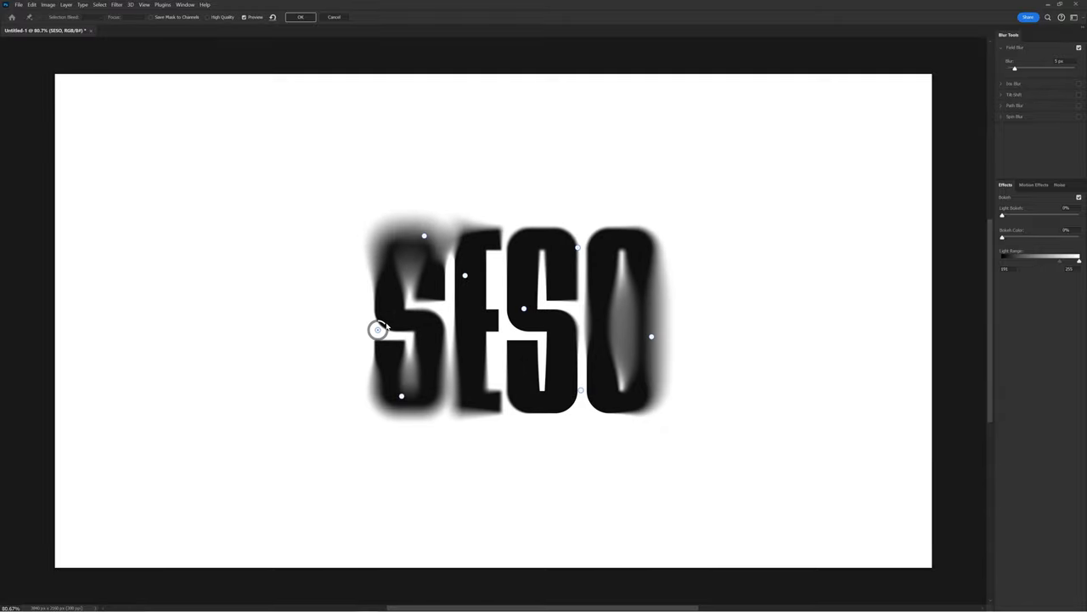
{"action": "left_click", "coordinate": [300, 18]}
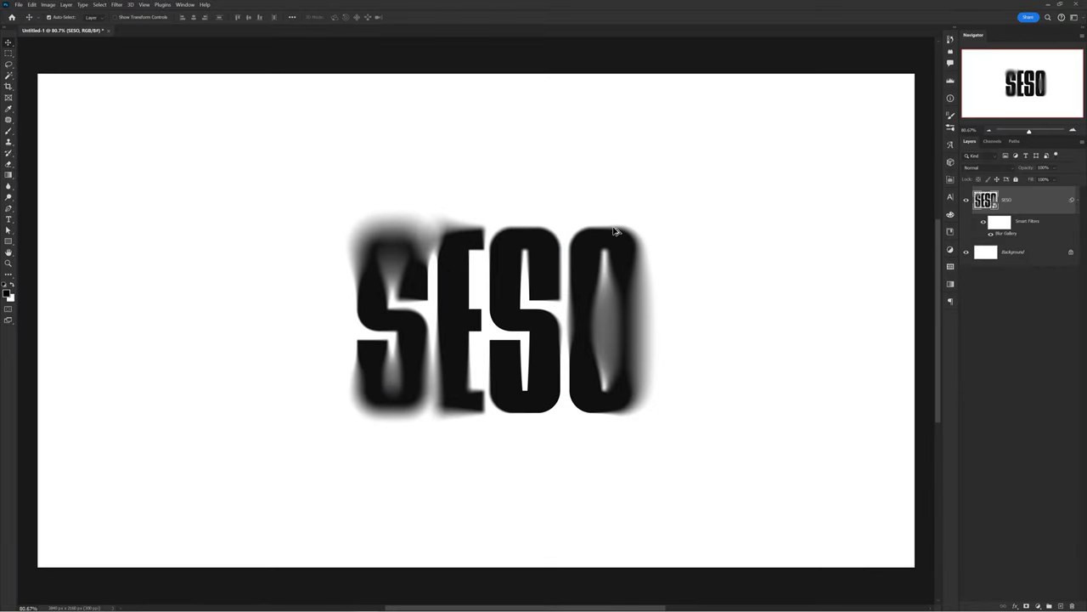
{"action": "key", "text": "ctrl+alt+shift+e"}
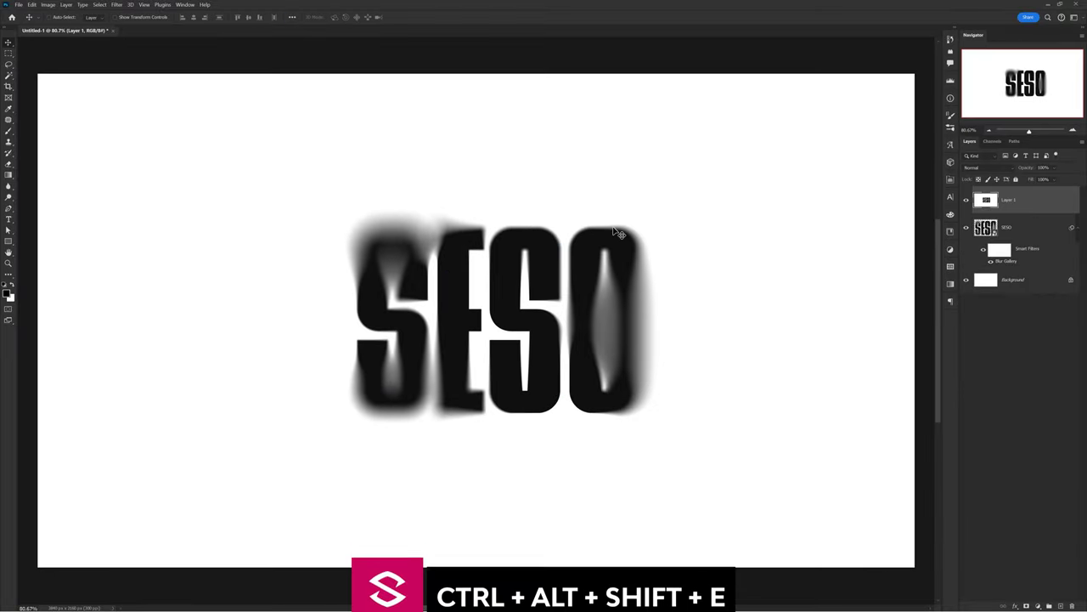
Bring up the Pixelate > Color Halftone filter settings for the stamped layer
{"action": "left_click", "coordinate": [116, 4]}
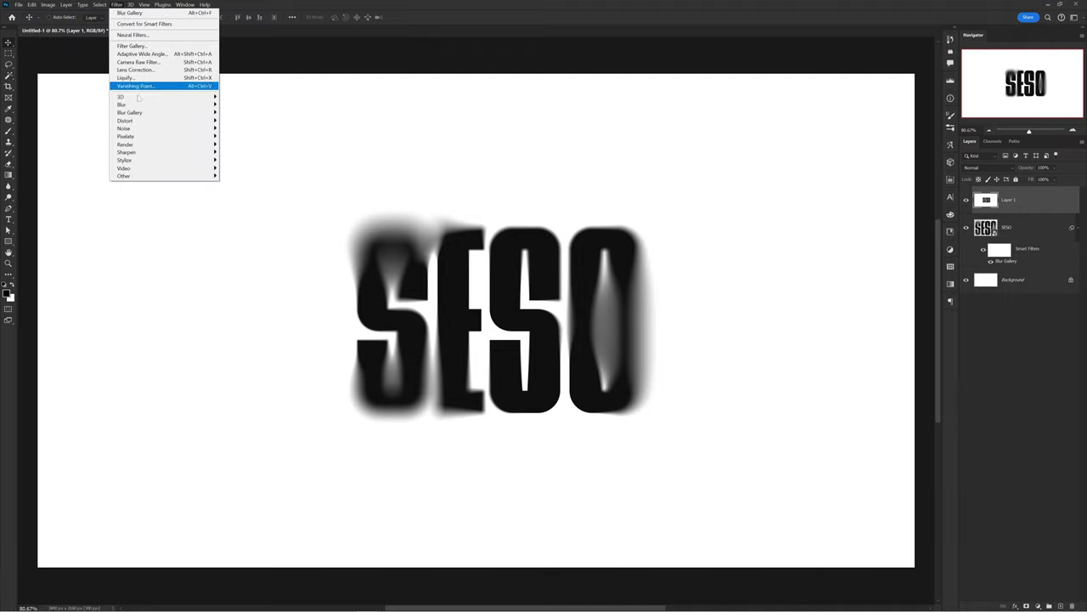
{"action": "mouse_move", "coordinate": [187, 138]}
{"action": "left_click", "coordinate": [246, 137]}
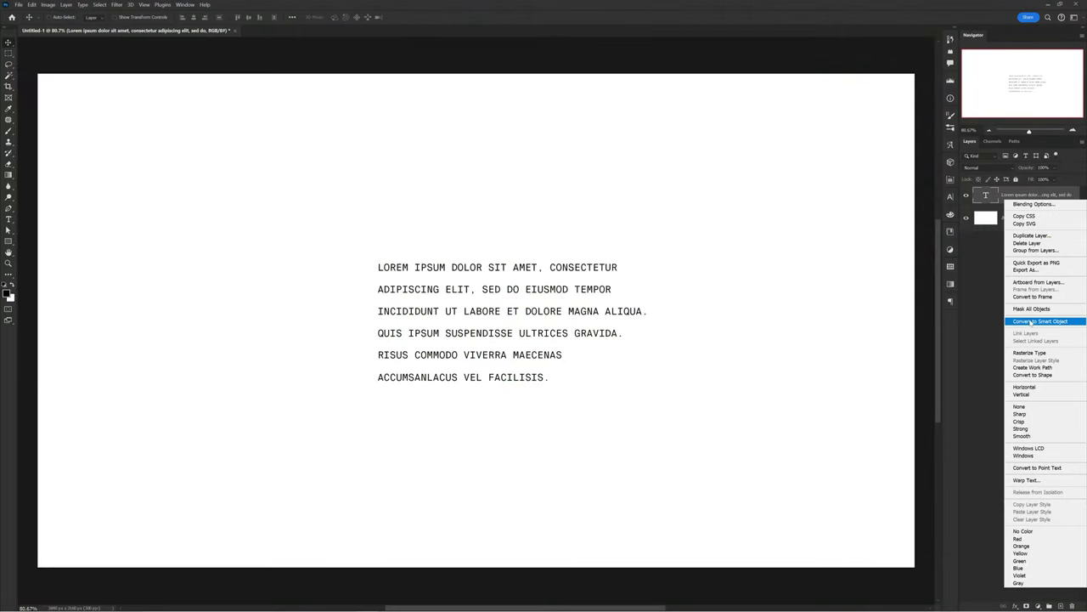
Make the paragraph a smart object, feather the two lasso areas and copy them to a new layer
{"action": "left_click", "coordinate": [1018, 321]}
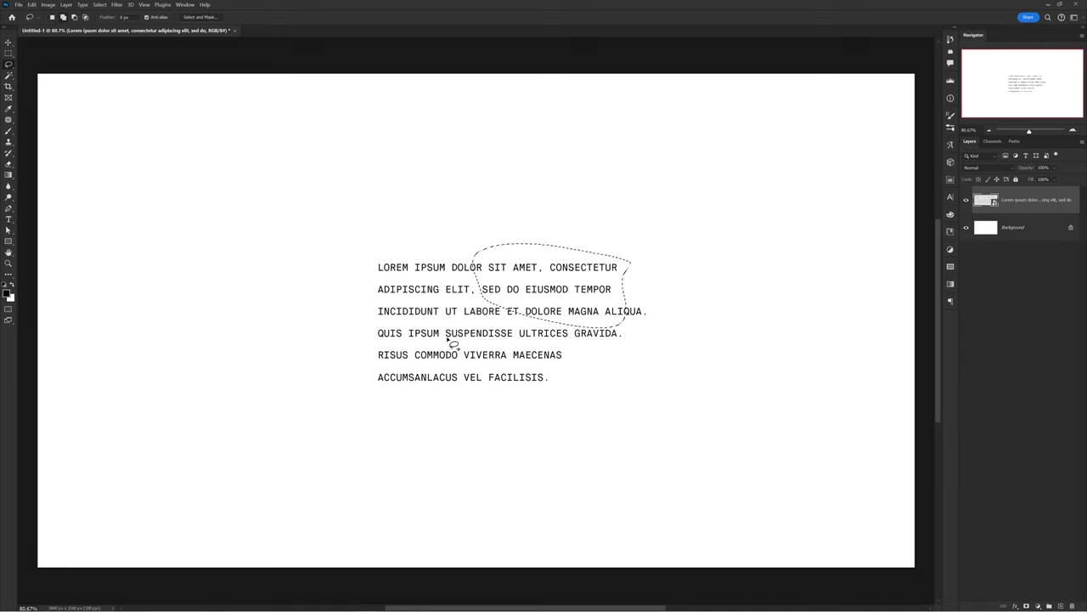
{"action": "left_click", "coordinate": [100, 5]}
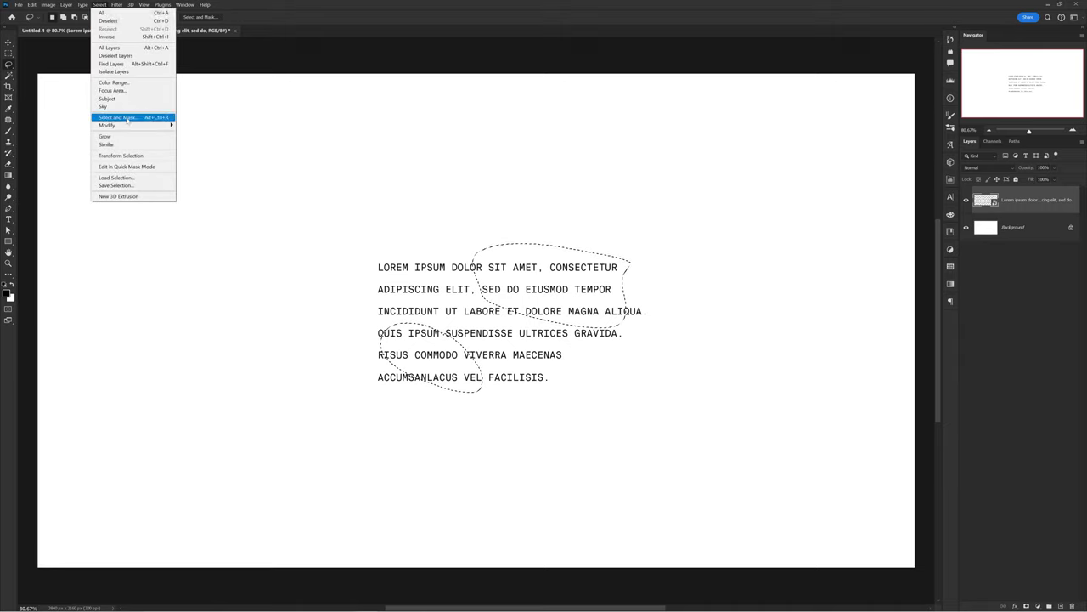
{"action": "mouse_move", "coordinate": [107, 125]}
{"action": "left_click", "coordinate": [208, 156]}
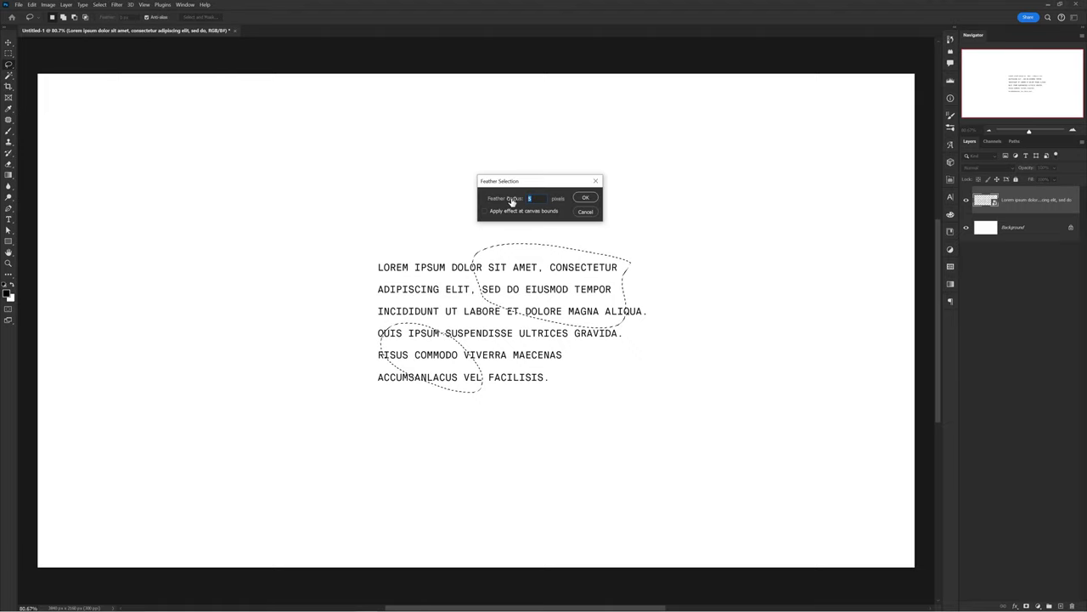
{"action": "left_click", "coordinate": [583, 198]}
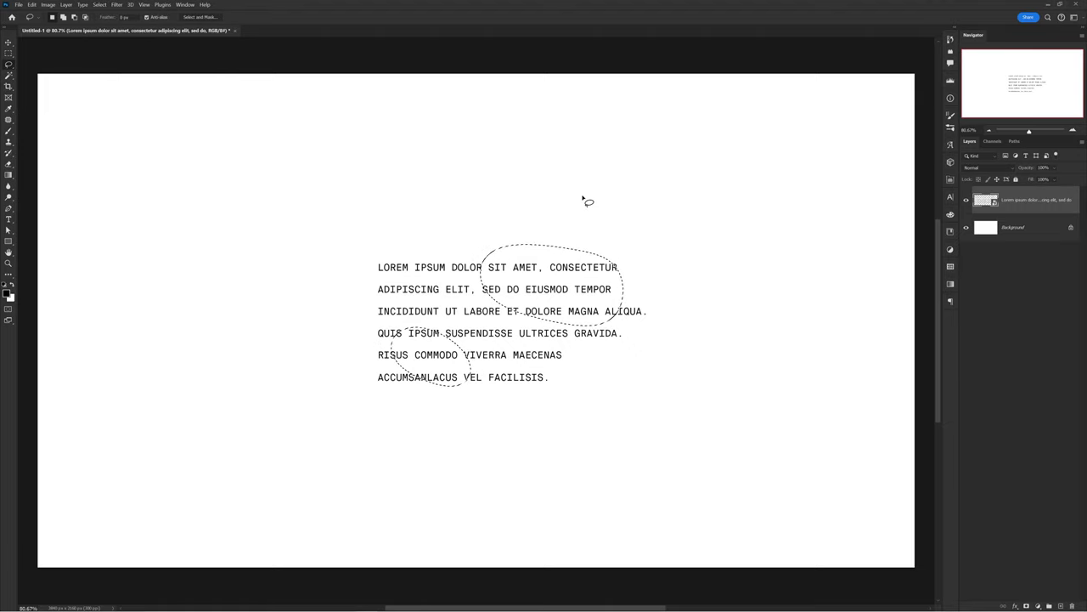
{"action": "right_click", "coordinate": [584, 200]}
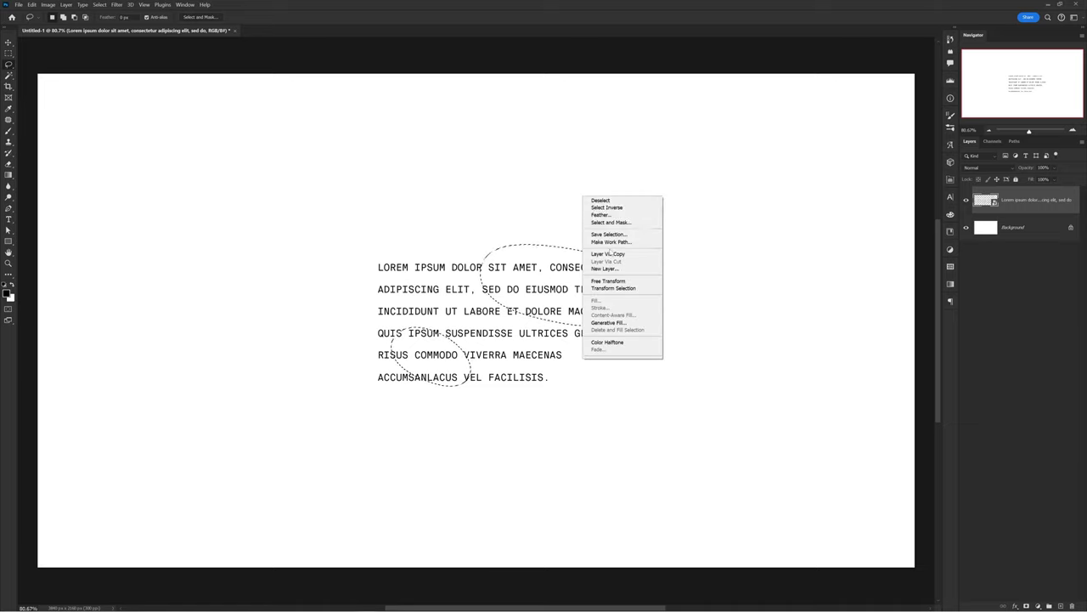
{"action": "left_click", "coordinate": [638, 254]}
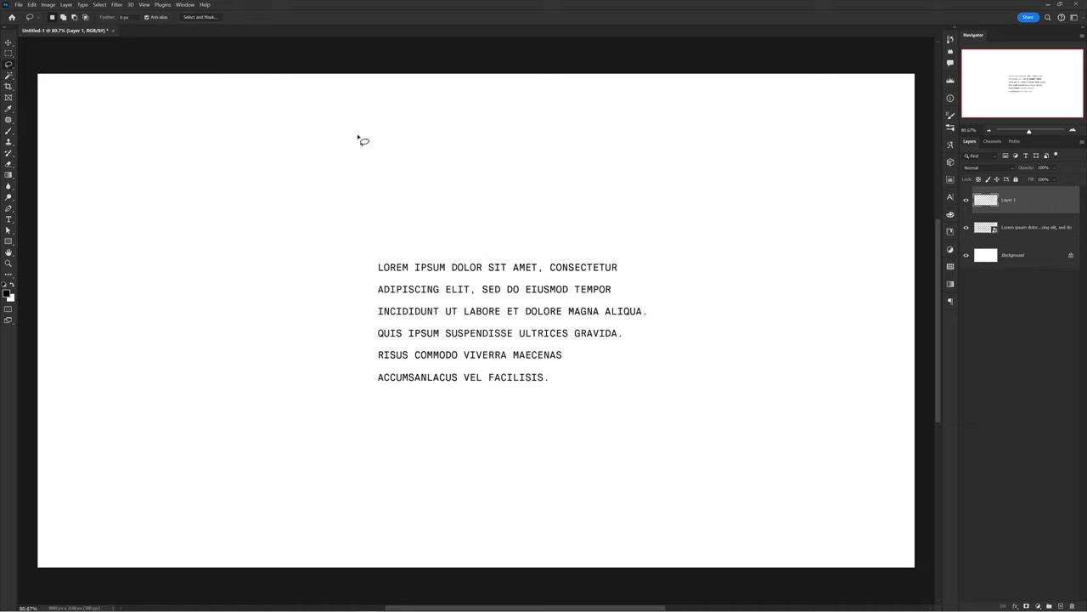
Gaussian-blur the copied patches 6.2 px, duplicate the layer twice, and stamp visible into Layer 2
{"action": "left_click", "coordinate": [116, 5]}
{"action": "mouse_move", "coordinate": [128, 105]}
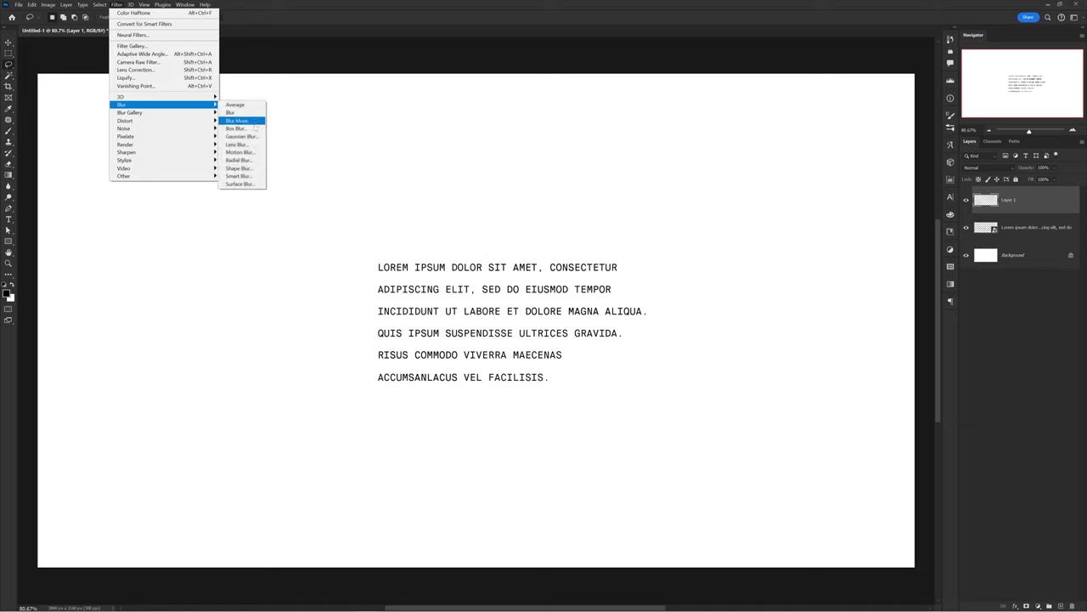
{"action": "left_click", "coordinate": [242, 137]}
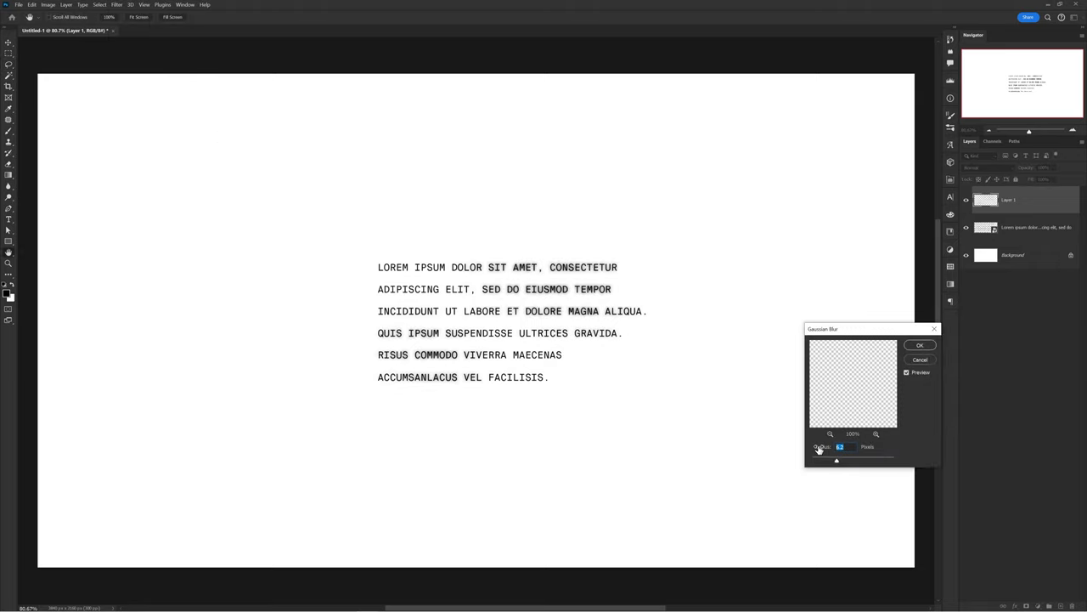
{"action": "left_click", "coordinate": [914, 355]}
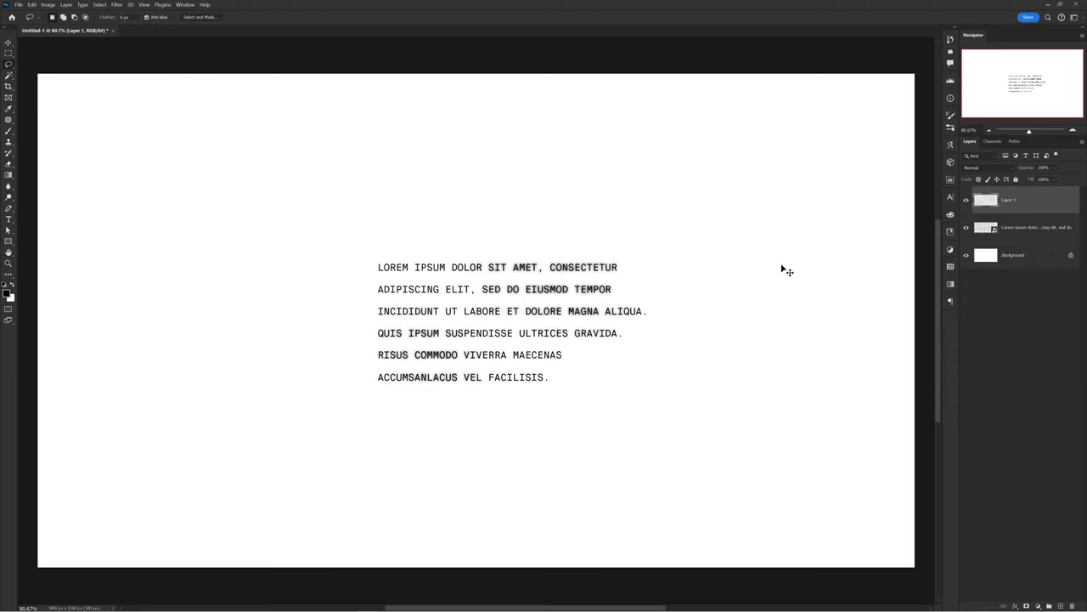
{"action": "key", "text": "ctrl+j"}
{"action": "key", "text": "ctrl+j"}
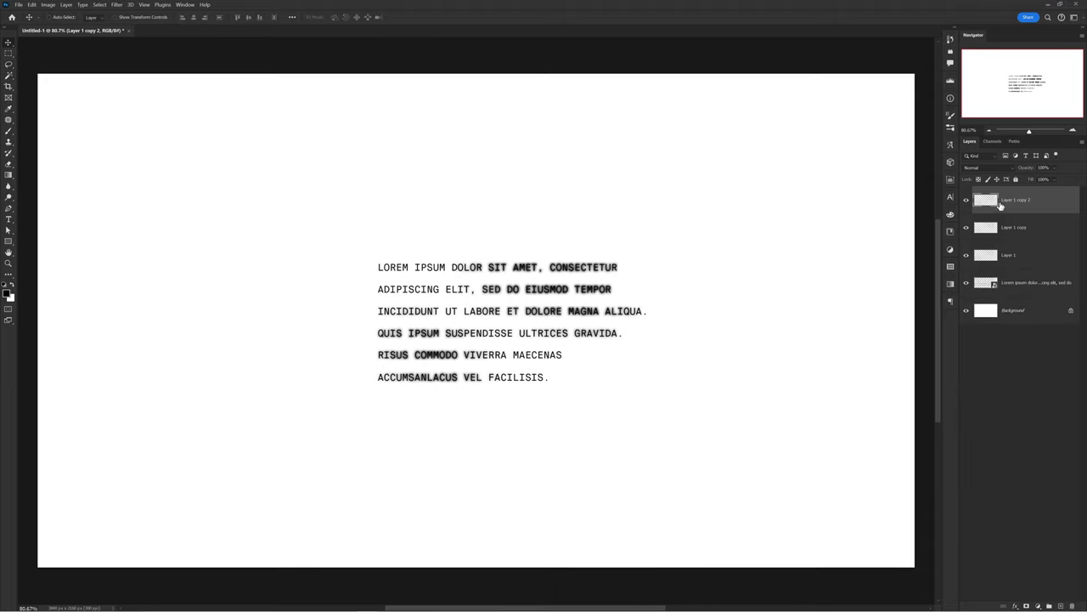
{"action": "key", "text": "ctrl+alt+shift+e"}
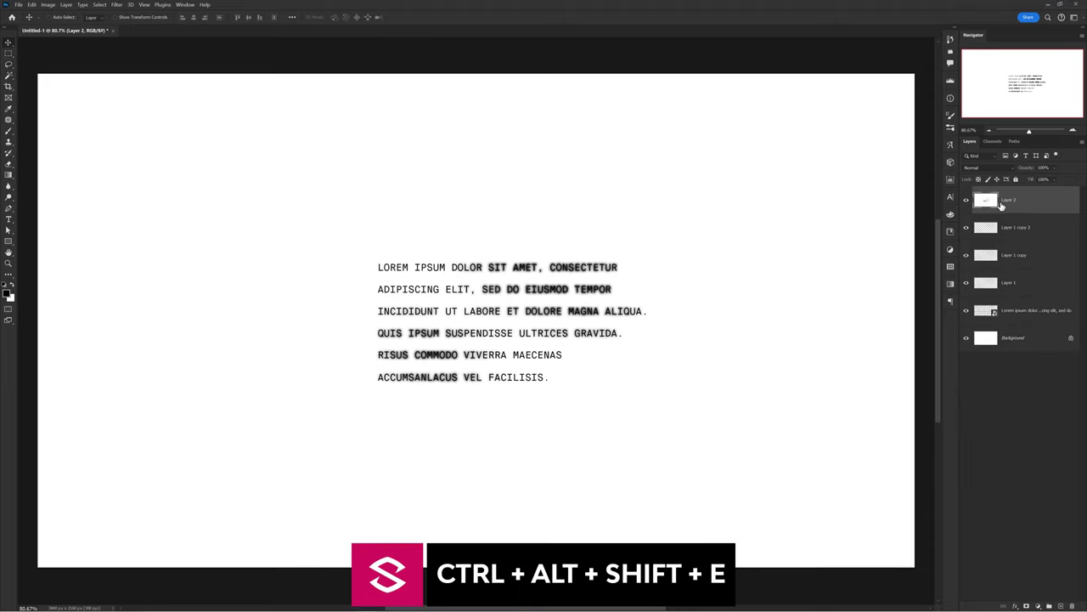
Apply the Sketch effects Graphic Pen and Torn Edges from the Filter Gallery to the blurred paragraph words
{"action": "left_click", "coordinate": [116, 4]}
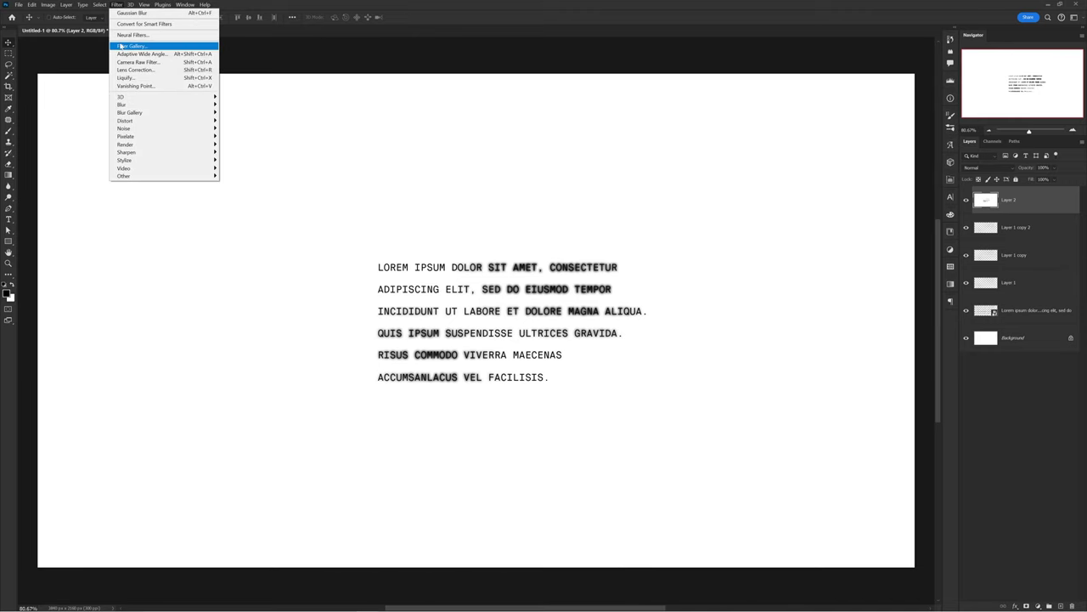
{"action": "left_click", "coordinate": [194, 48]}
{"action": "left_click", "coordinate": [875, 51]}
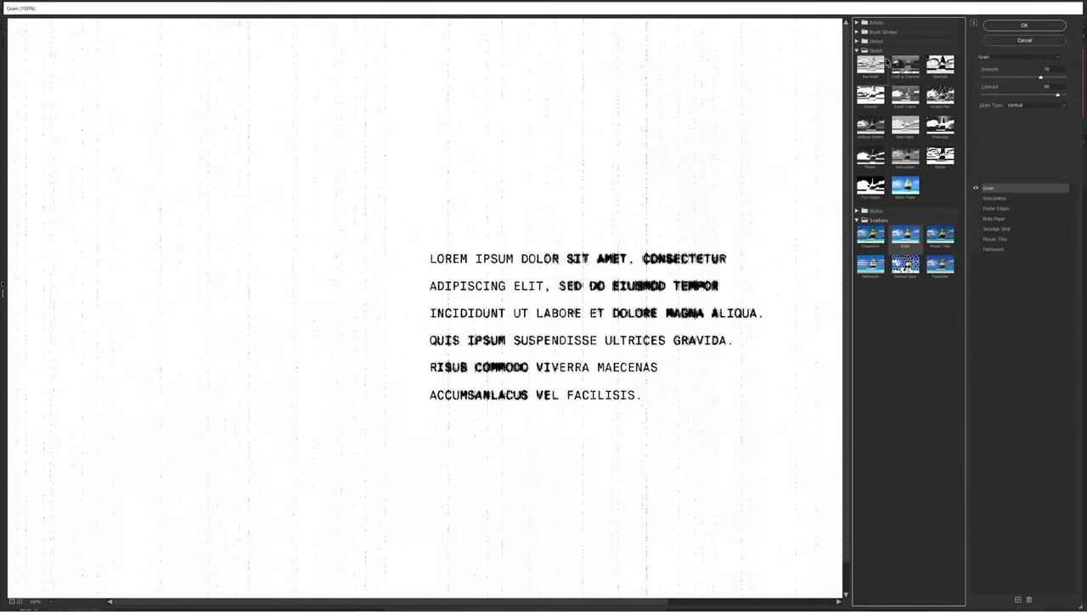
{"action": "left_click", "coordinate": [940, 106]}
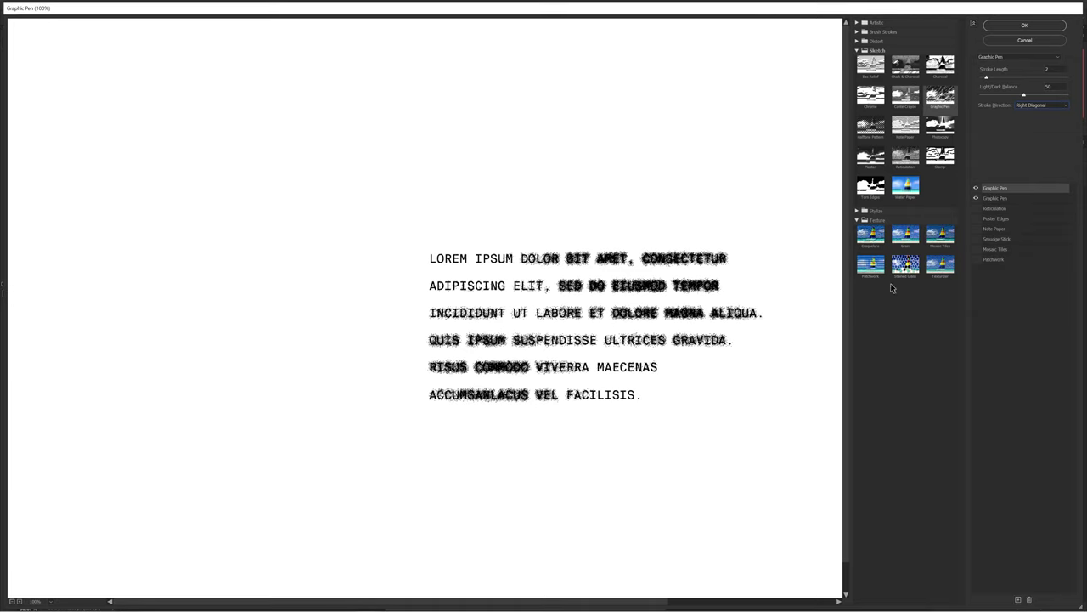
{"action": "left_click", "coordinate": [866, 197]}
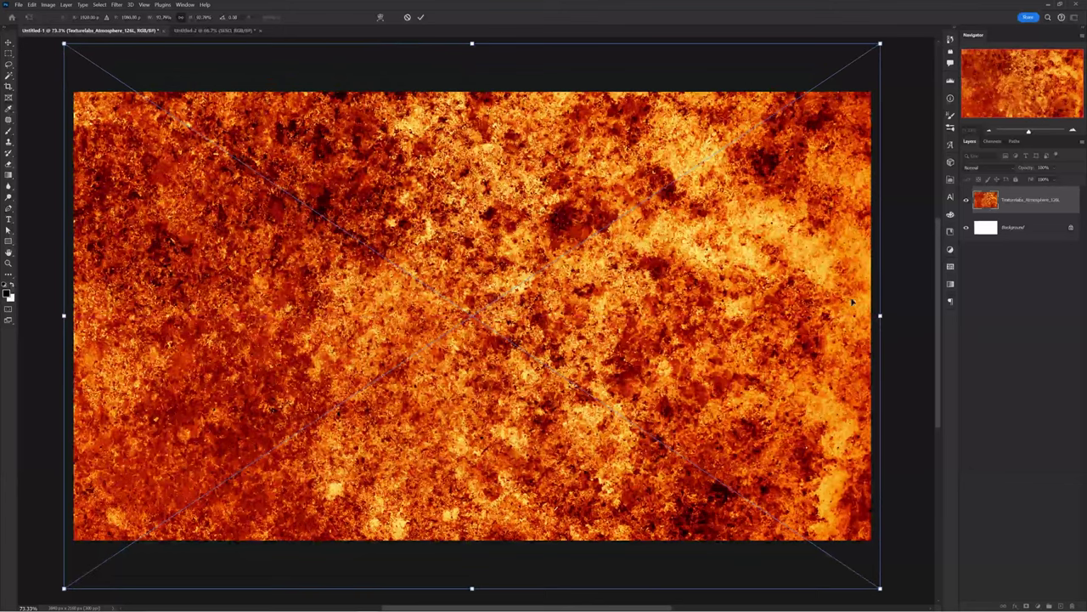
Commit the resized orange texture and save it as Displacement1.psd
{"action": "key", "text": "Return"}
{"action": "left_click", "coordinate": [18, 4]}
{"action": "left_click", "coordinate": [46, 104]}
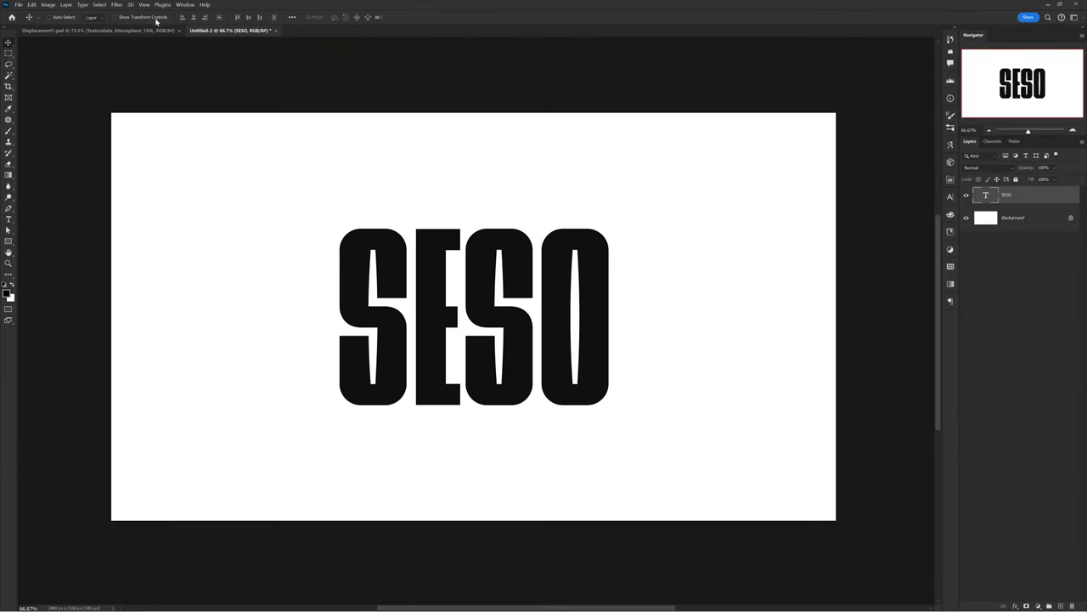
Convert SESO to a smart object and apply Distort > Displace using Displacement1.psd as the map
{"action": "left_click", "coordinate": [118, 5]}
{"action": "mouse_move", "coordinate": [133, 123]}
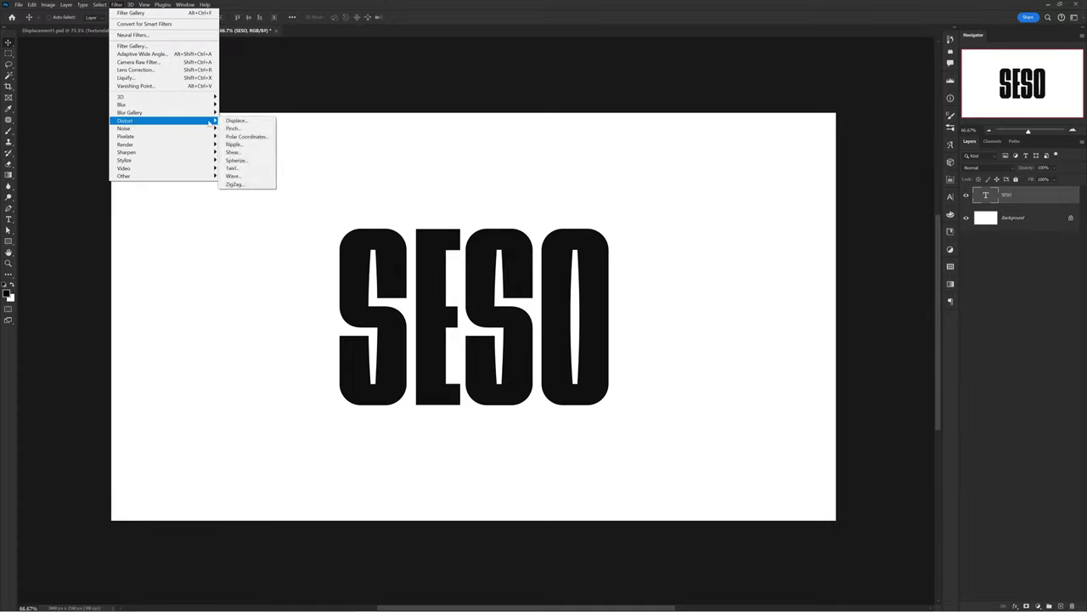
{"action": "left_click", "coordinate": [261, 124]}
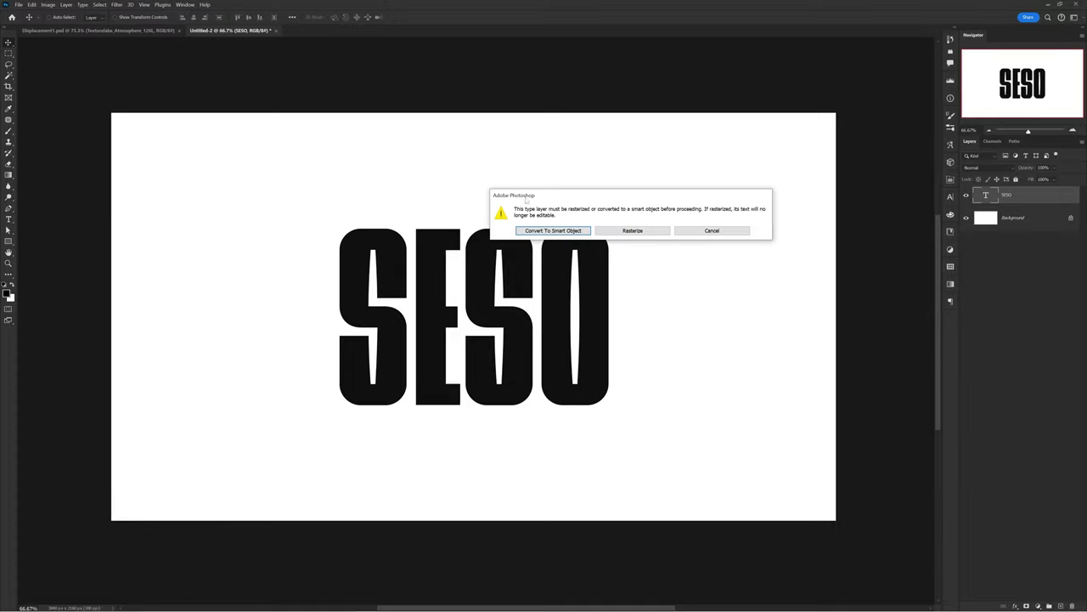
{"action": "left_click", "coordinate": [569, 230]}
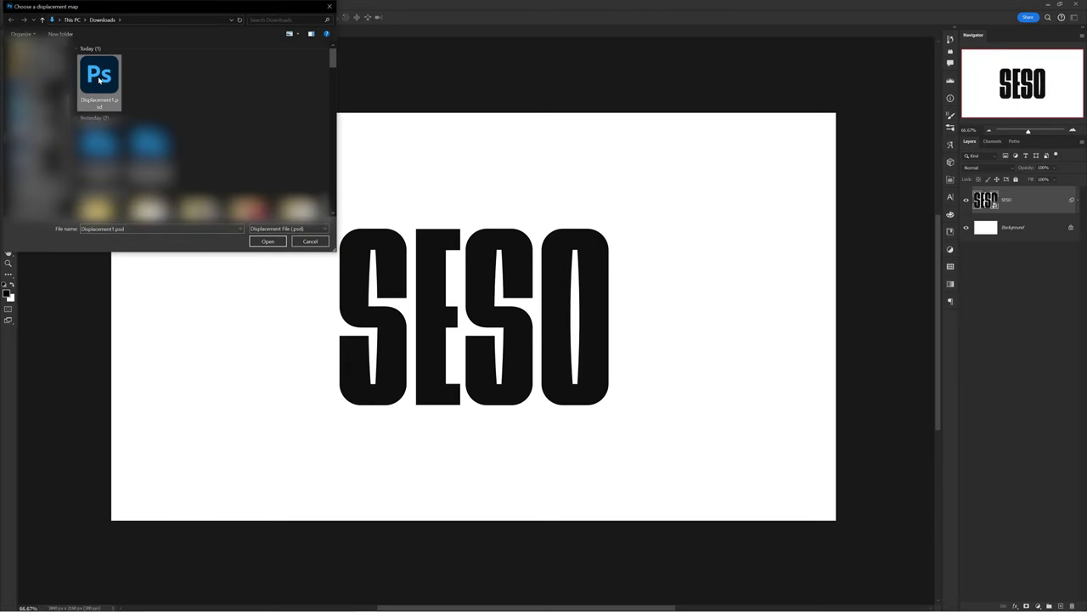
{"action": "left_click", "coordinate": [267, 241]}
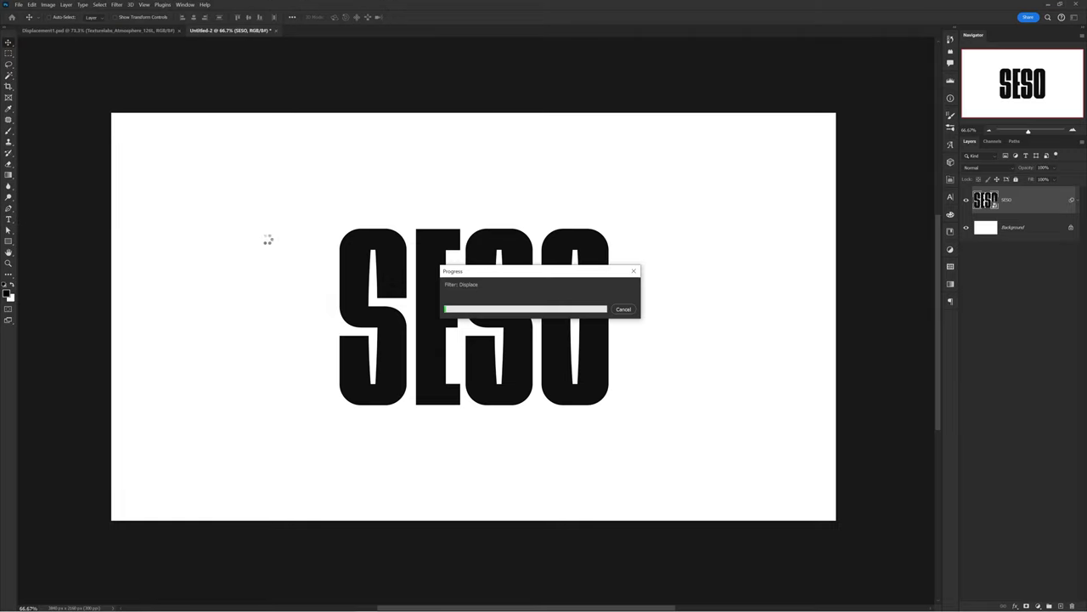
Zoom in to review the roughened, torn edges of the SESO lettering
{"action": "key", "text": "ctrl+0"}
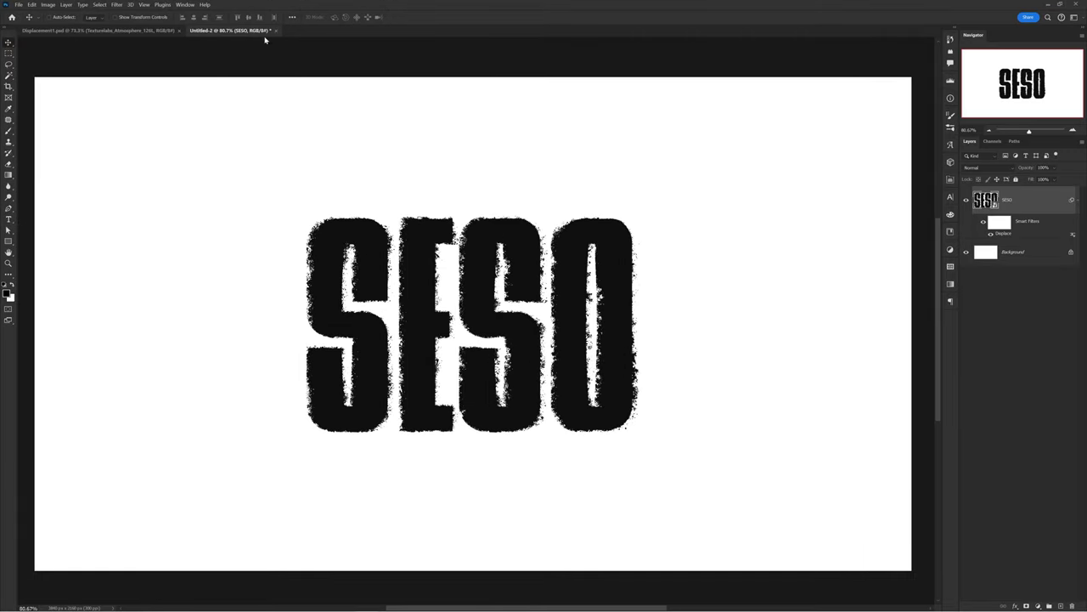